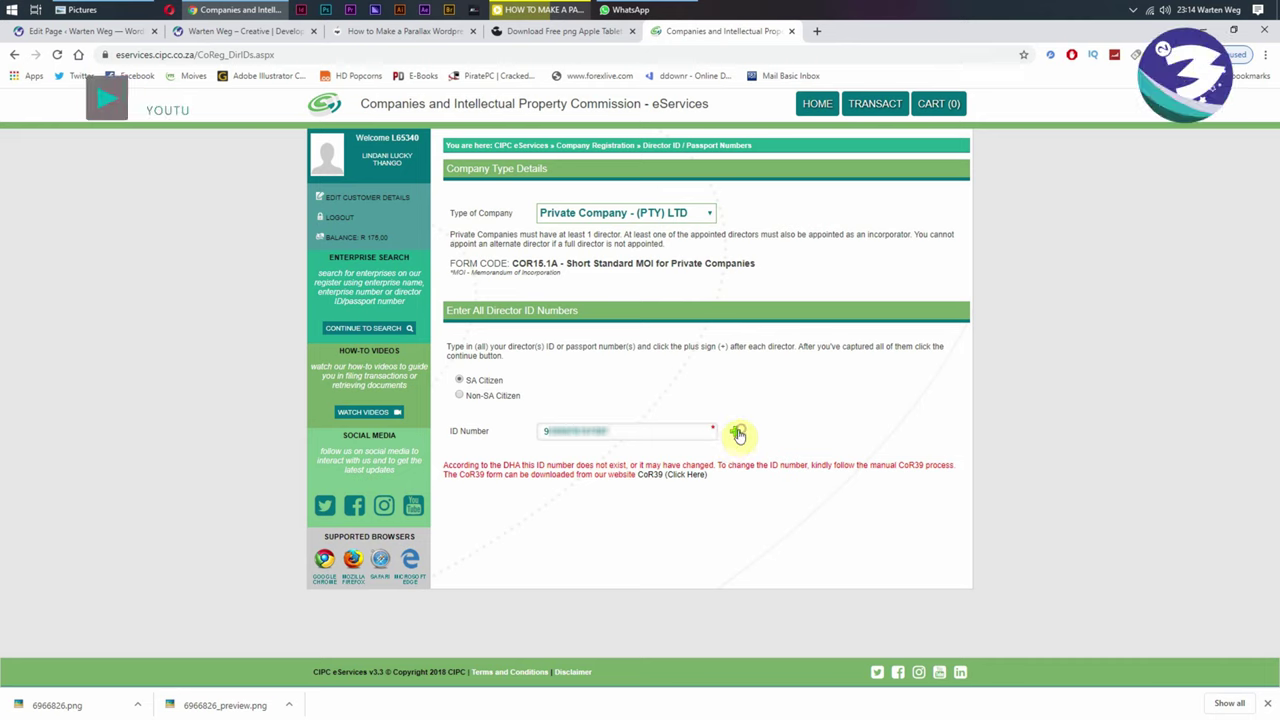
Step: Add the entered director to the list and continue past the Incorporators page to Directors & Incorporators
{"action": "left_click", "coordinate": [737, 433]}
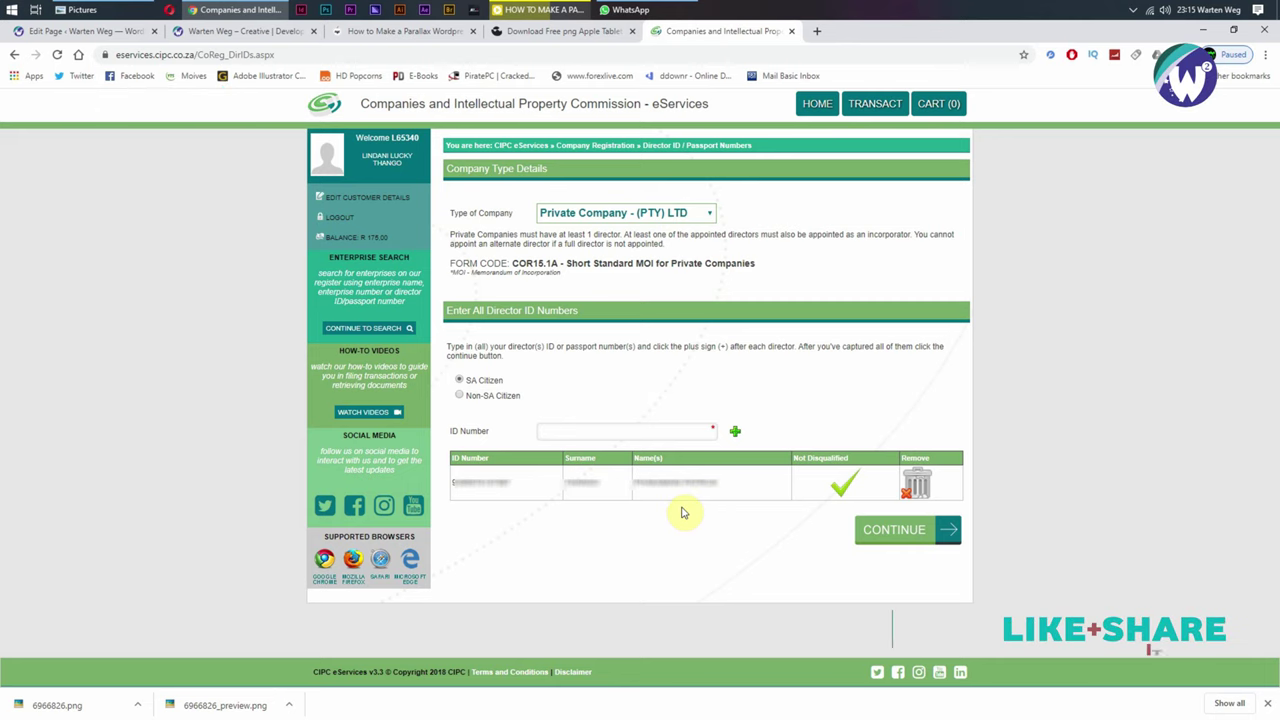
{"action": "left_click_drag", "start_coordinate": [685, 481], "coordinate": [748, 483]}
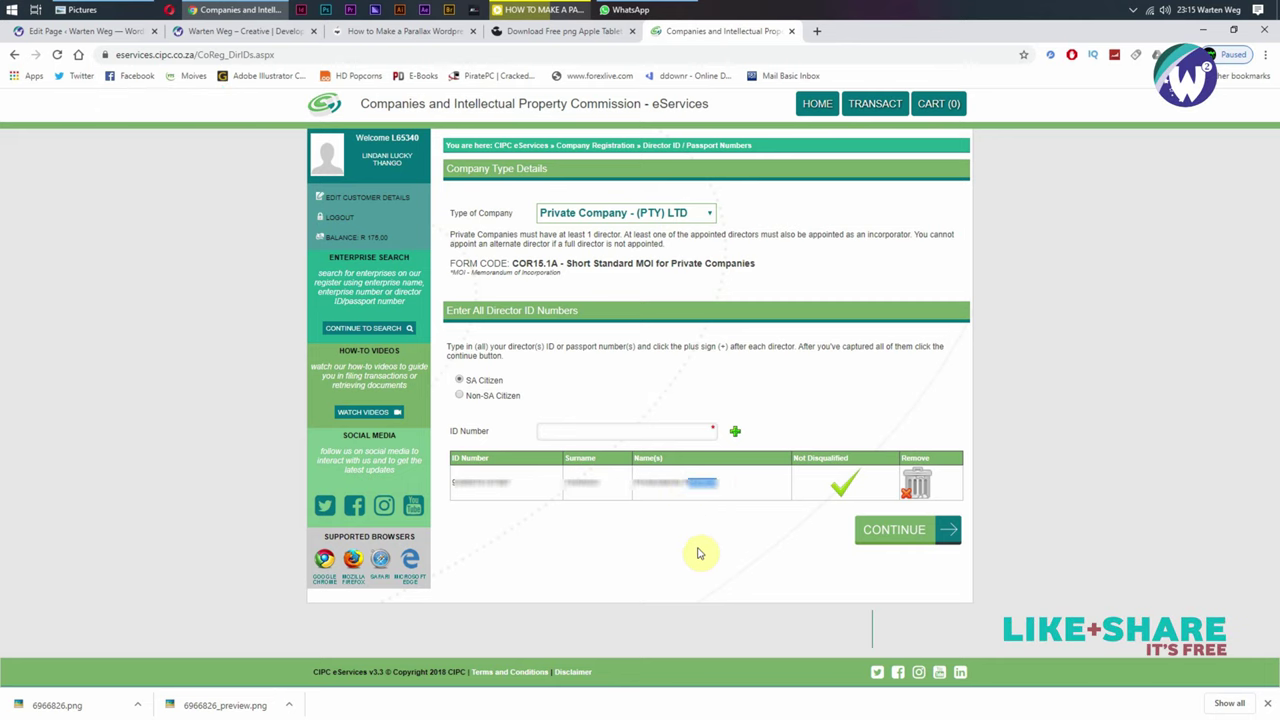
{"action": "left_click", "coordinate": [891, 531]}
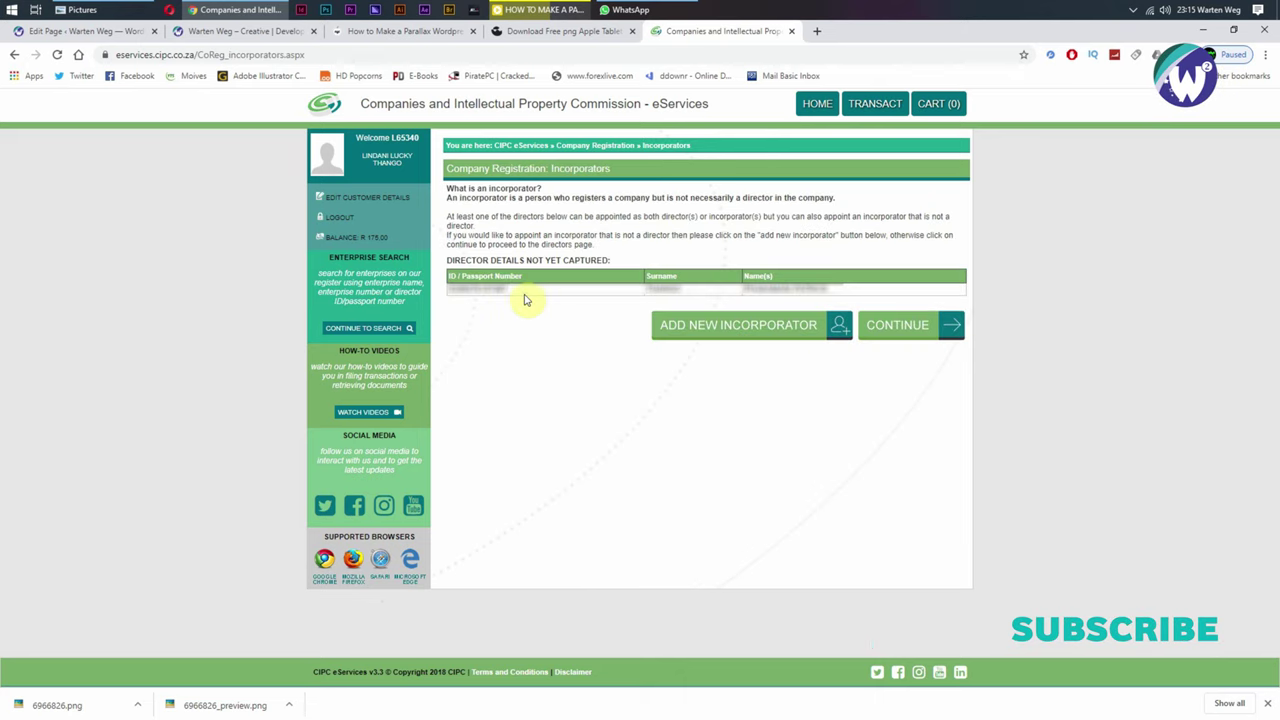
{"action": "mouse_move", "coordinate": [512, 289]}
{"action": "left_mouse_down"}
{"action": "mouse_move", "coordinate": [417, 304]}
{"action": "mouse_move", "coordinate": [491, 303]}
{"action": "left_mouse_up"}
{"action": "left_click", "coordinate": [491, 303]}
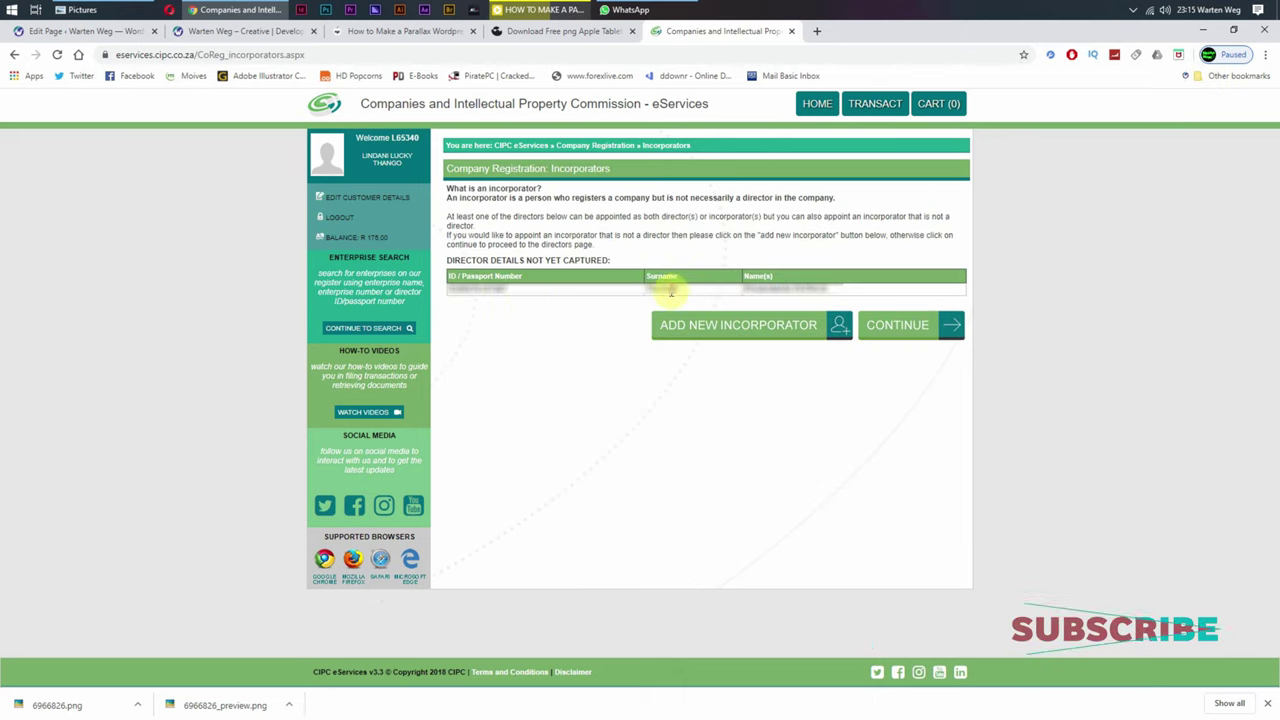
{"action": "left_click_drag", "start_coordinate": [798, 288], "coordinate": [826, 292]}
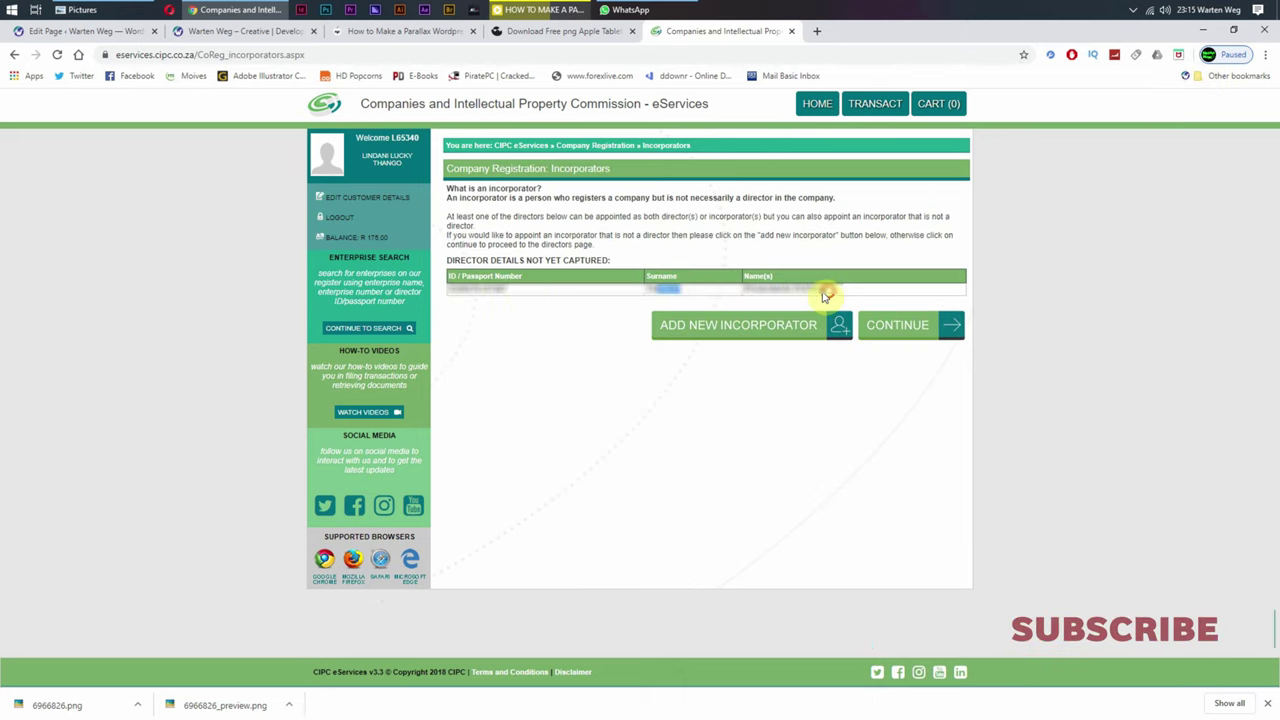
{"action": "left_click", "coordinate": [902, 334]}
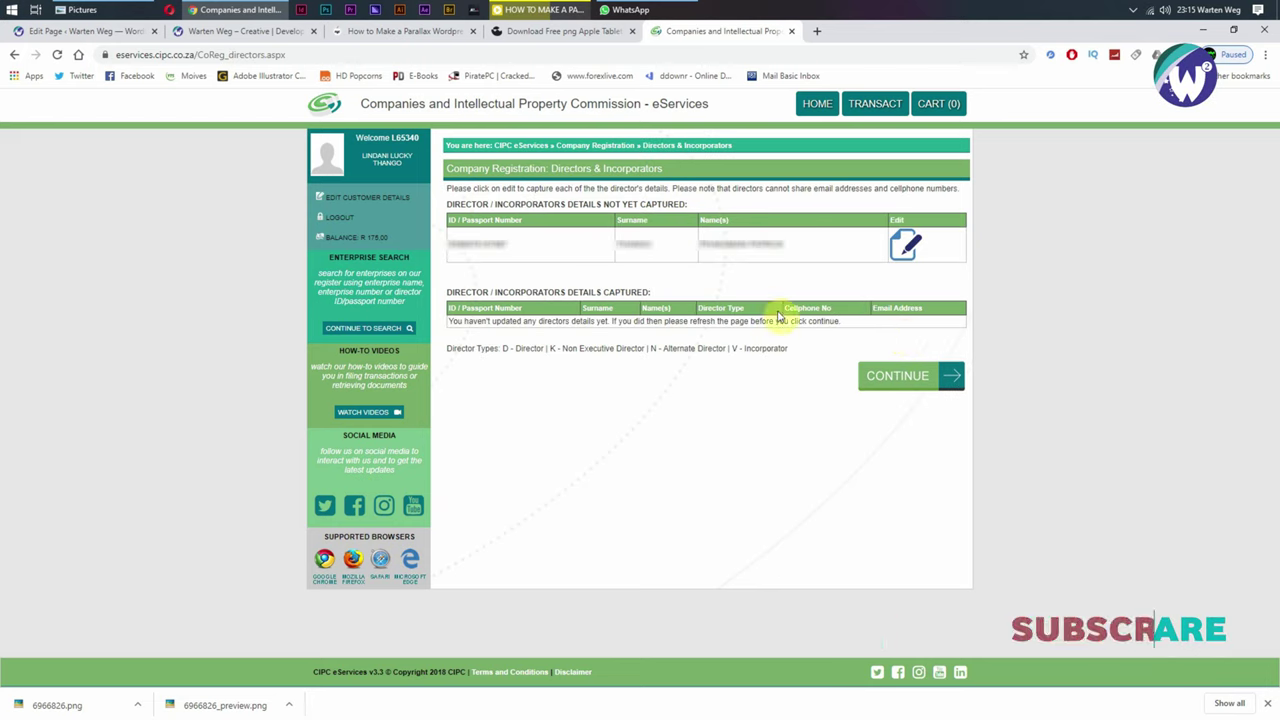
Step: Trigger the missing-details warning, then open the uncaptured director's row for editing
{"action": "left_click_drag", "start_coordinate": [451, 246], "coordinate": [523, 249]}
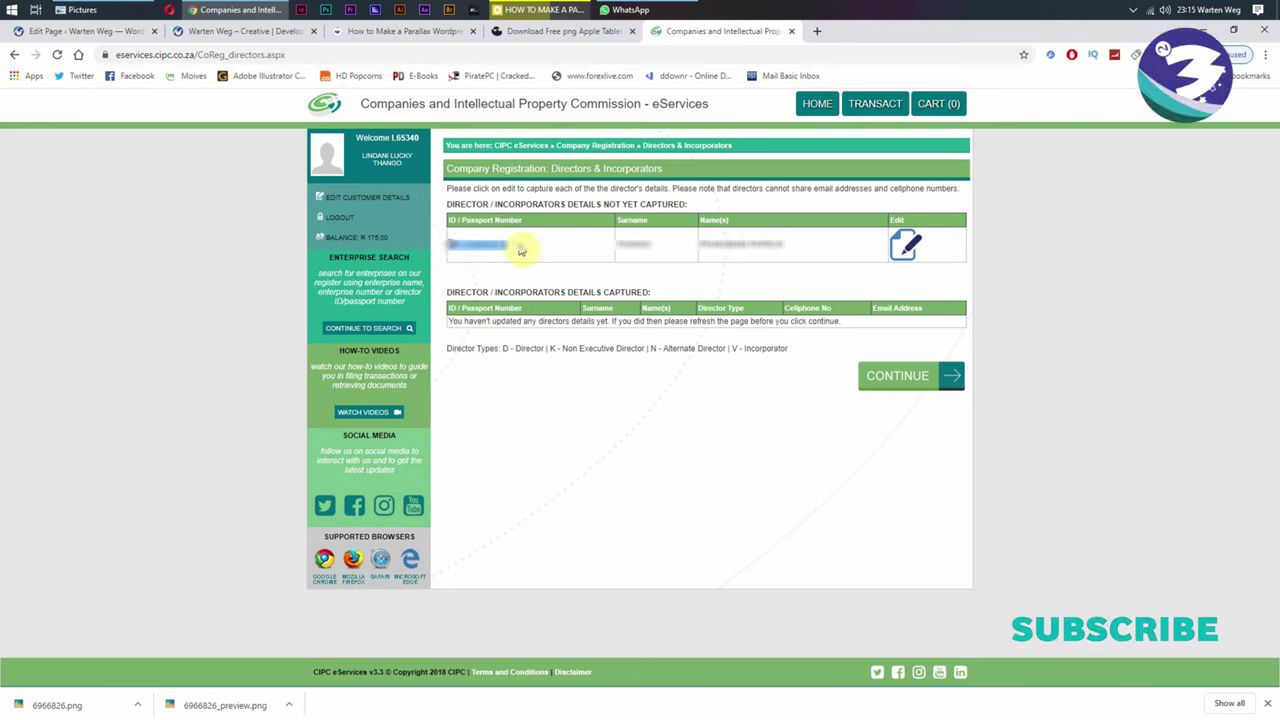
{"action": "left_click_drag", "start_coordinate": [460, 205], "coordinate": [501, 205]}
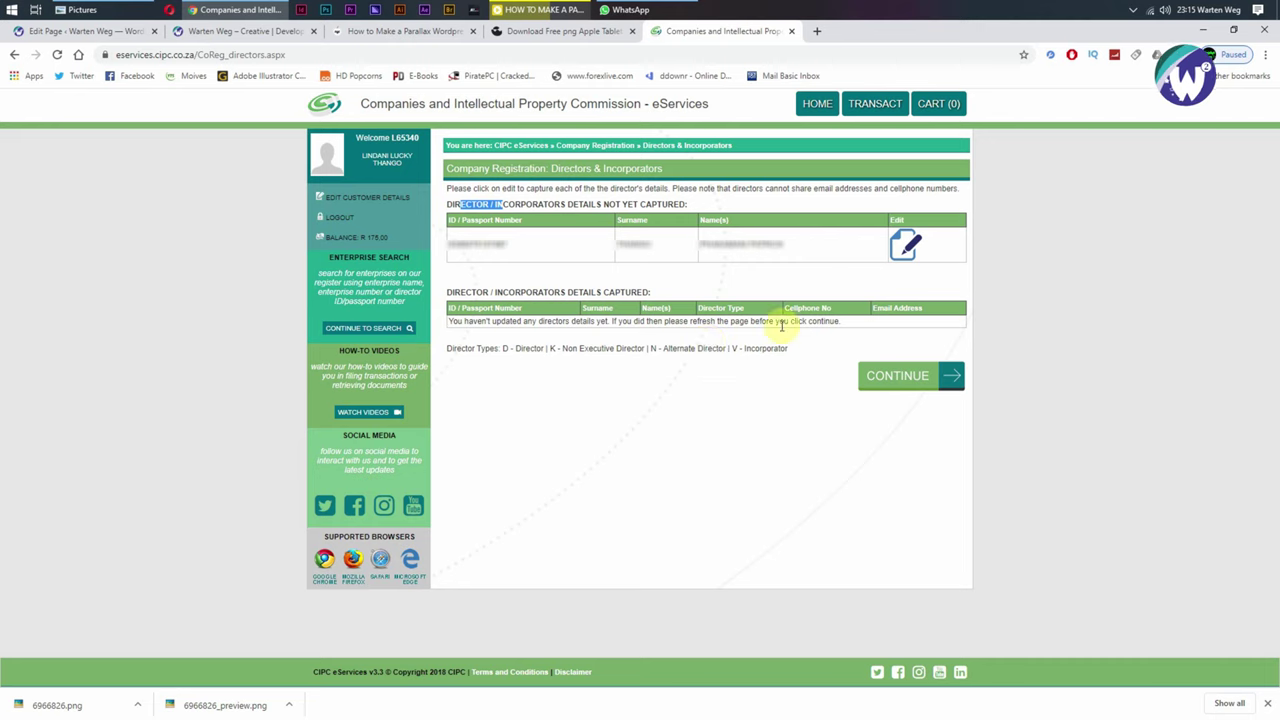
{"action": "left_click", "coordinate": [891, 385]}
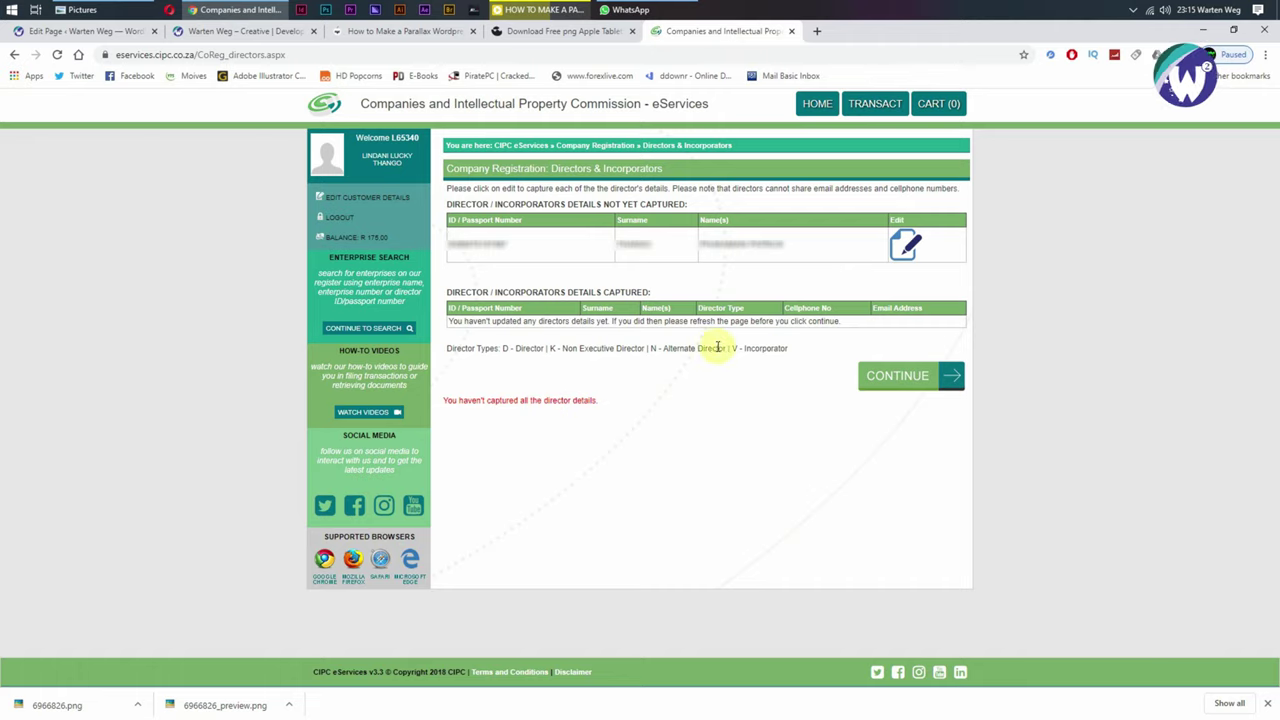
{"action": "left_click", "coordinate": [904, 247]}
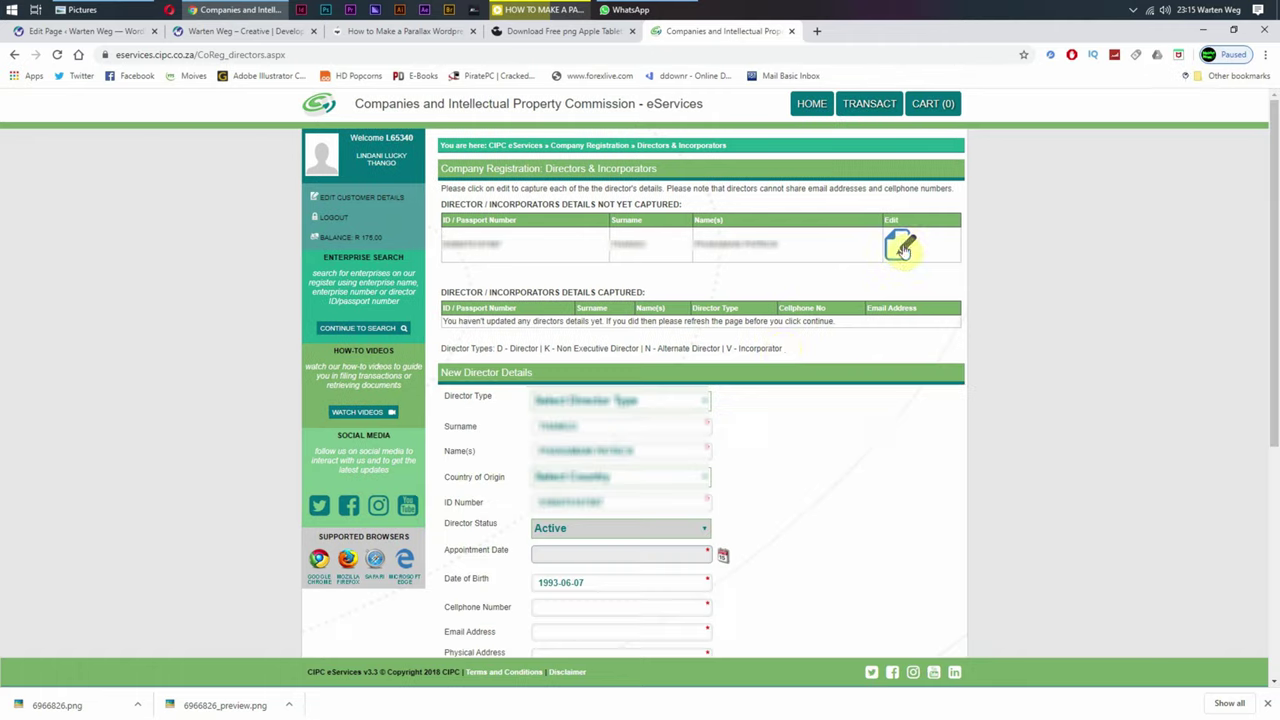
Step: Set Director Type to Director, Country of Origin to South Africa, and pick the appointment date
{"action": "scroll", "coordinate": [751, 366], "scroll_direction": "down", "scroll_amount": 3}
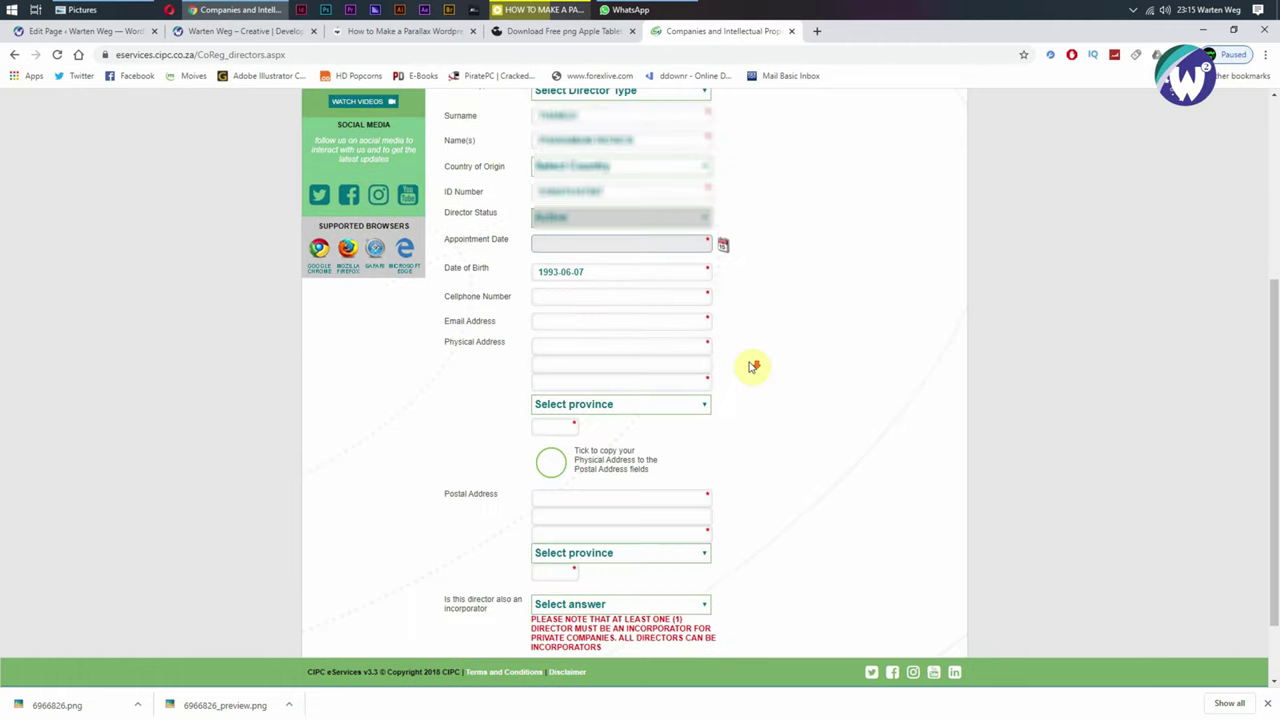
{"action": "scroll", "coordinate": [630, 250], "scroll_direction": "up", "scroll_amount": 2}
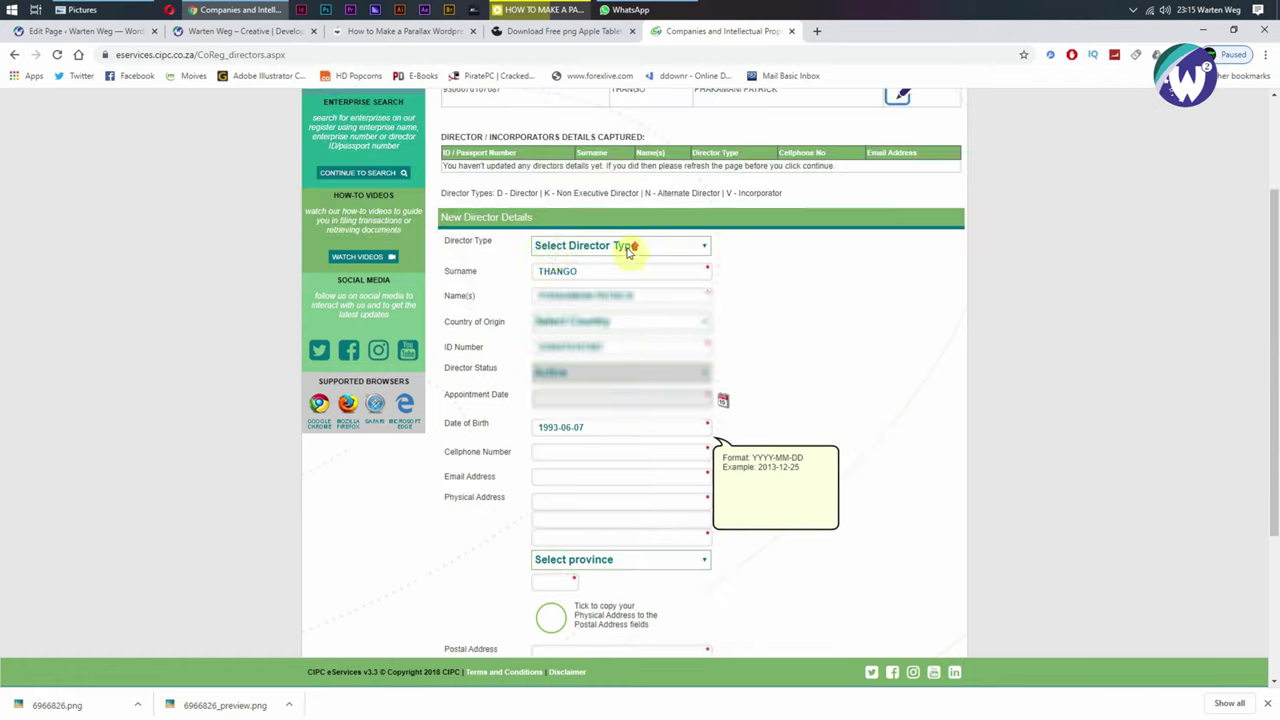
{"action": "left_click", "coordinate": [565, 250]}
{"action": "left_click", "coordinate": [566, 275]}
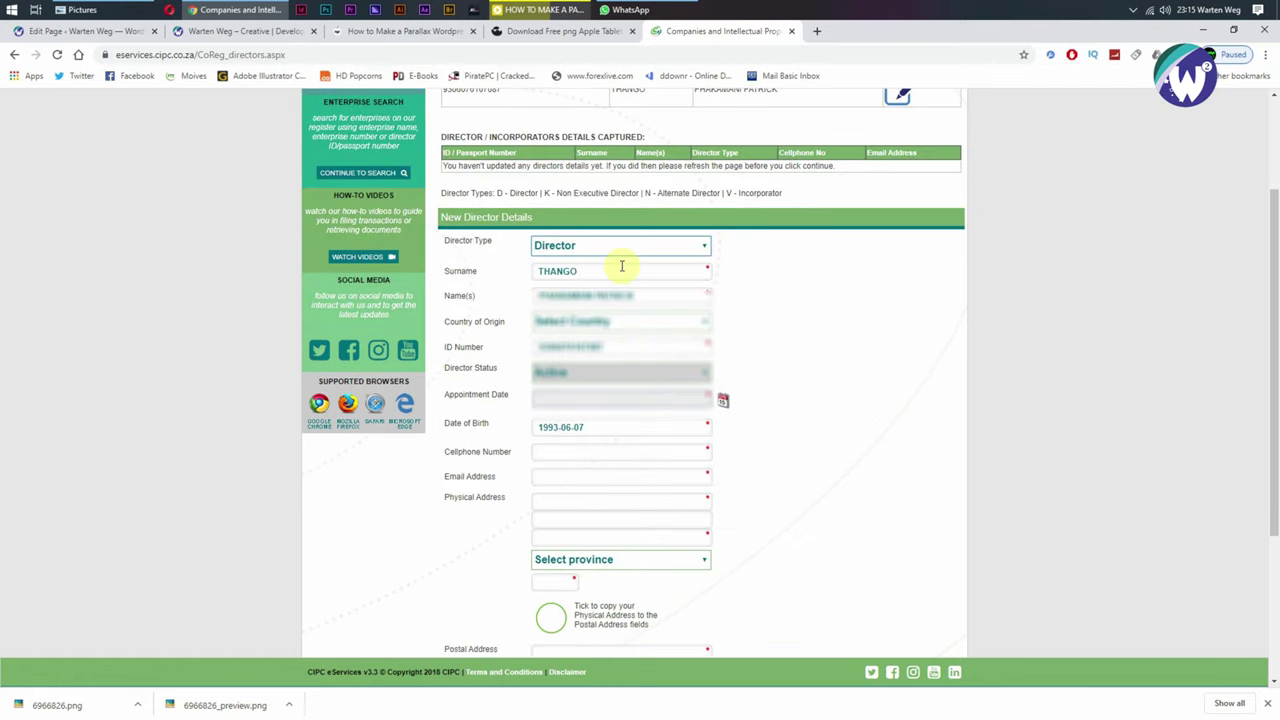
{"action": "scroll", "coordinate": [751, 268], "scroll_direction": "down", "scroll_amount": 2}
{"action": "scroll", "coordinate": [700, 249], "scroll_direction": "up", "scroll_amount": 2}
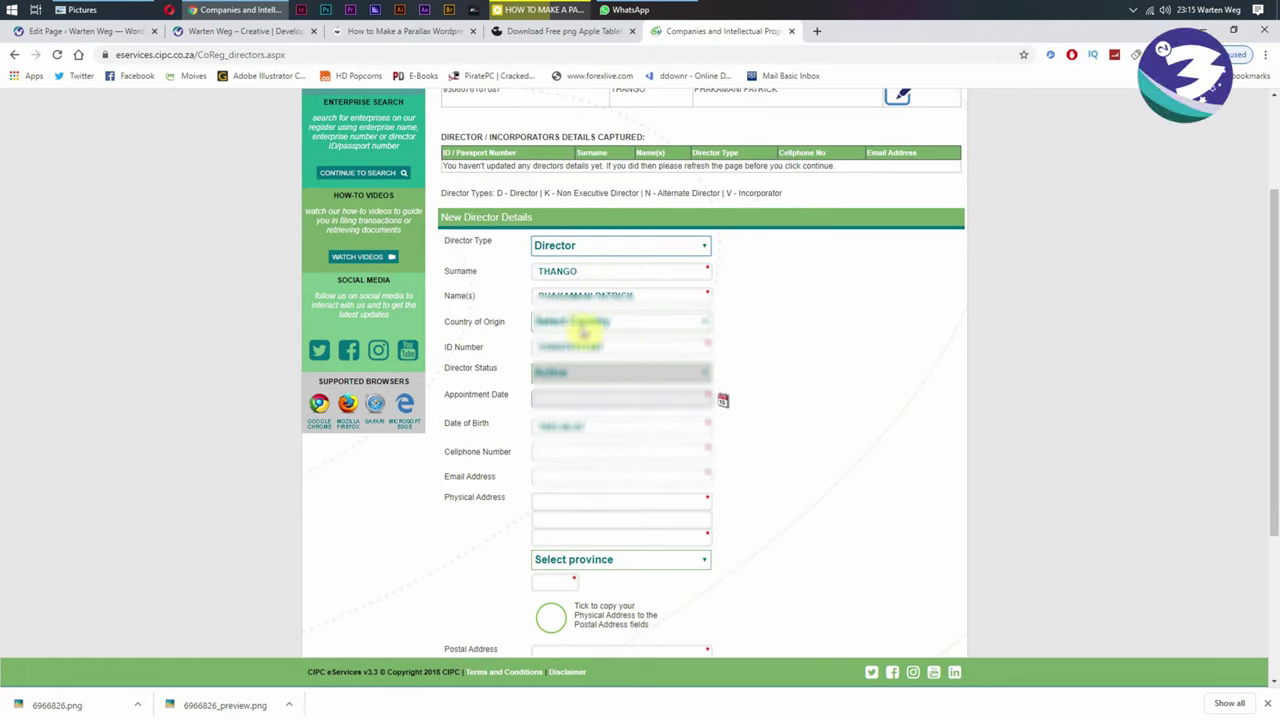
{"action": "left_click", "coordinate": [582, 322]}
{"action": "left_click", "coordinate": [568, 352]}
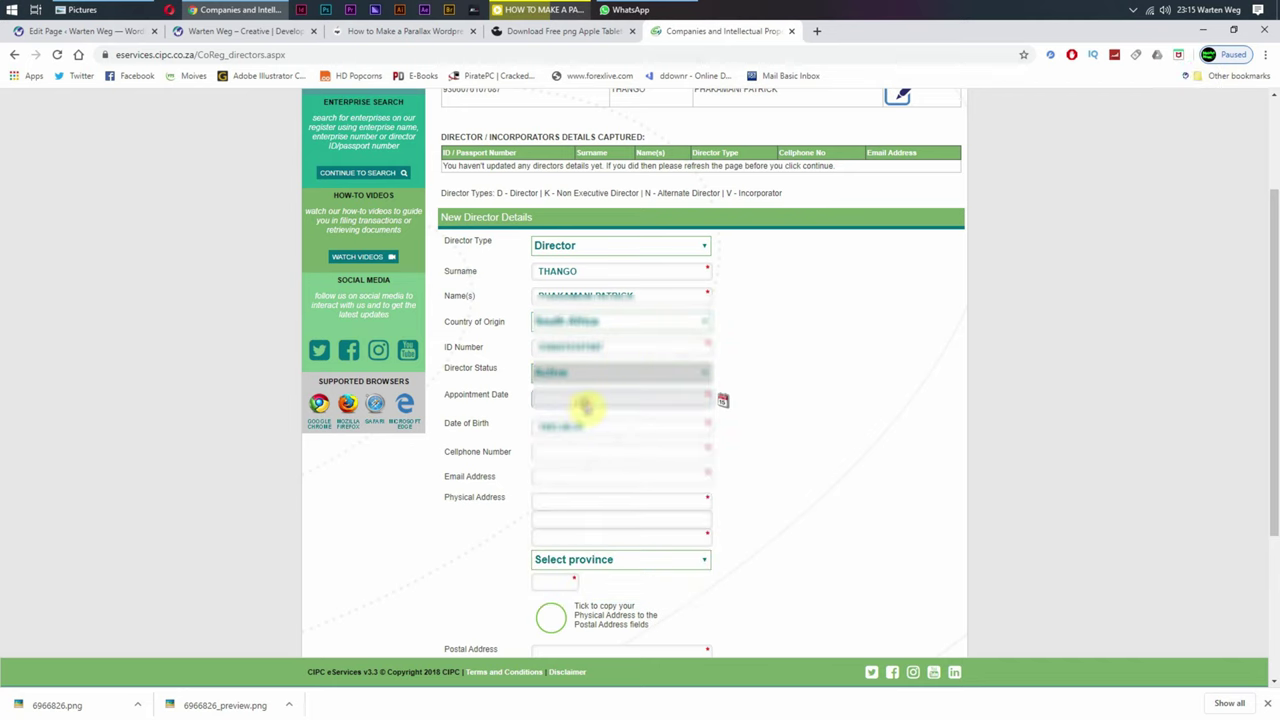
{"action": "left_click", "coordinate": [723, 403]}
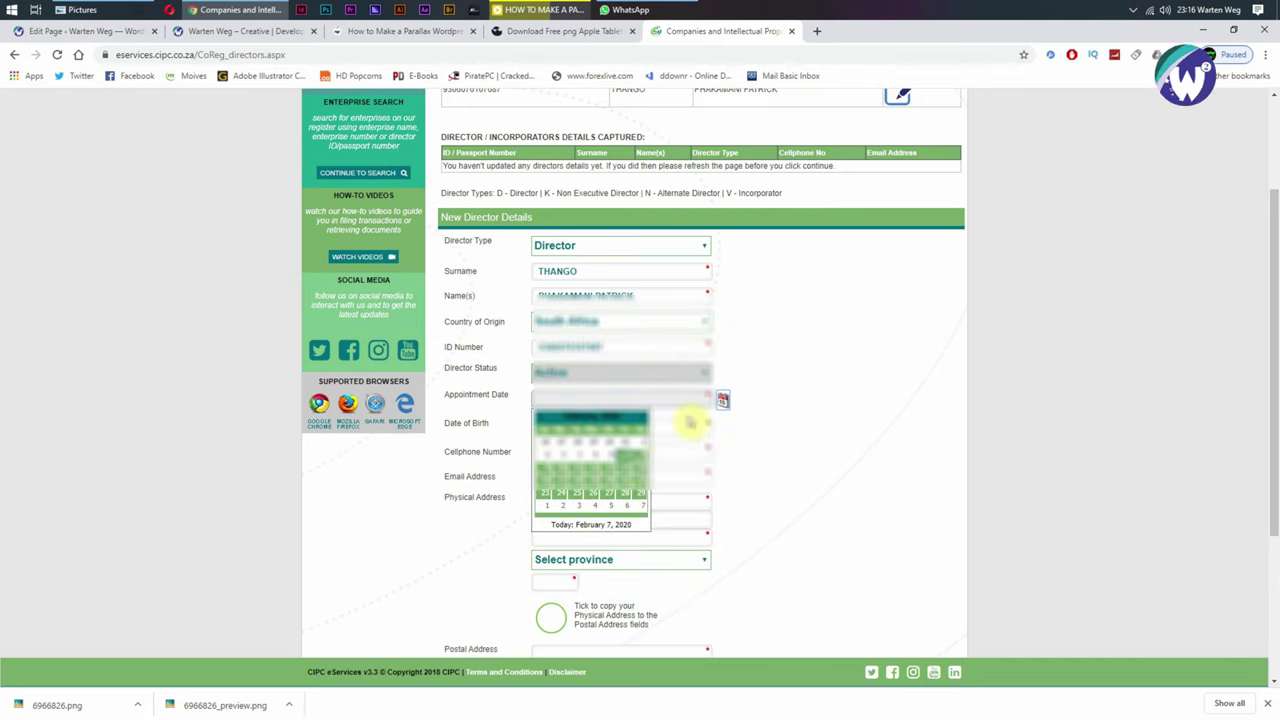
{"action": "left_click", "coordinate": [636, 460]}
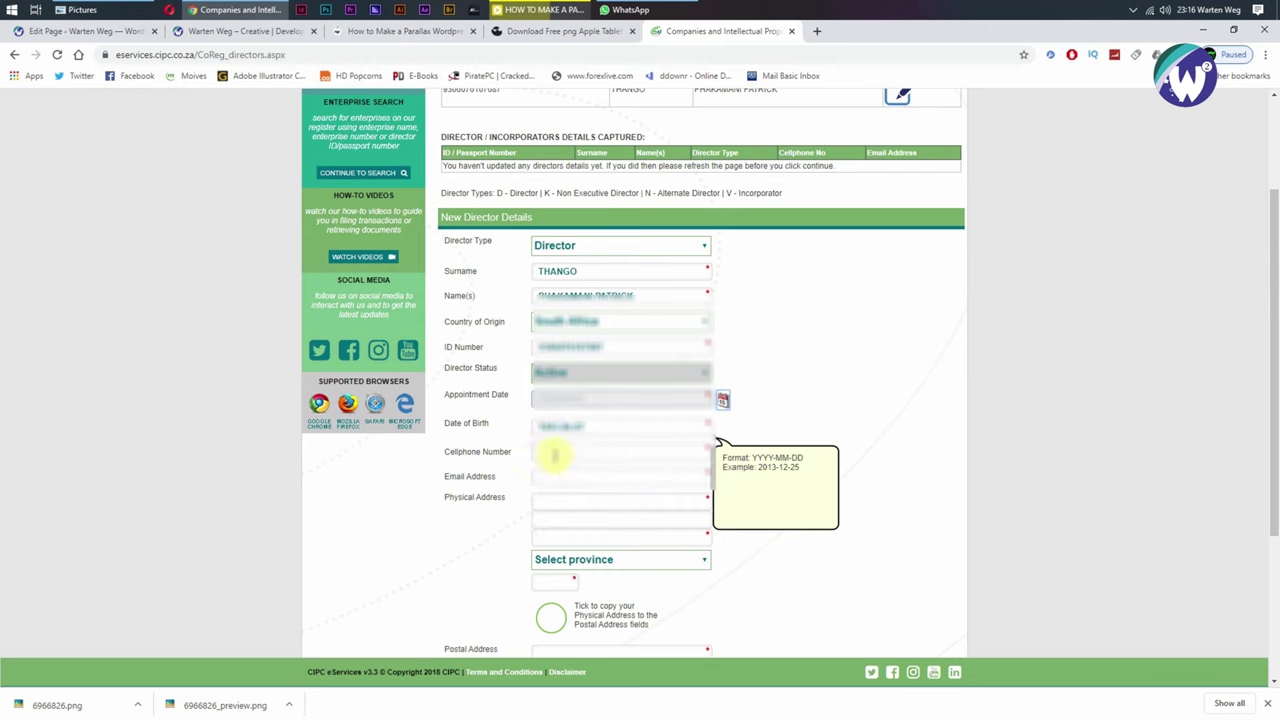
{"action": "left_click", "coordinate": [575, 451]}
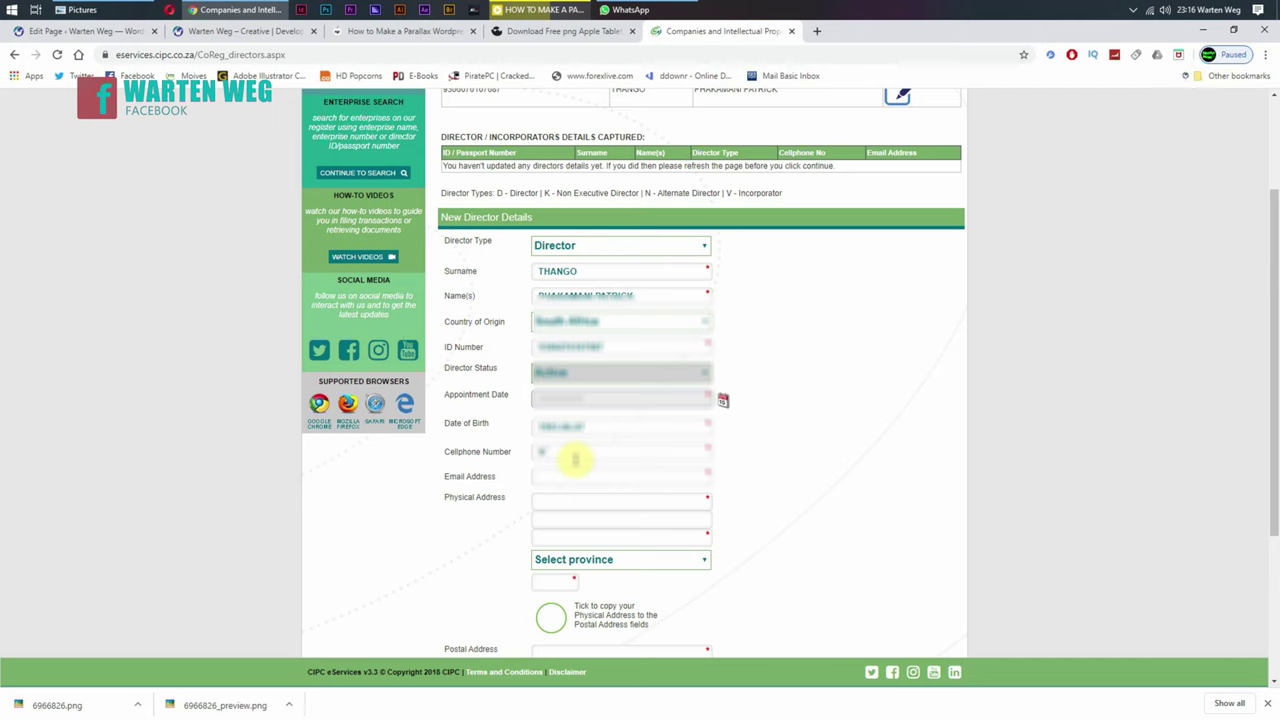
Step: Enter the director's cellphone number and paste in the director's email address
{"action": "type", "text": "71"}
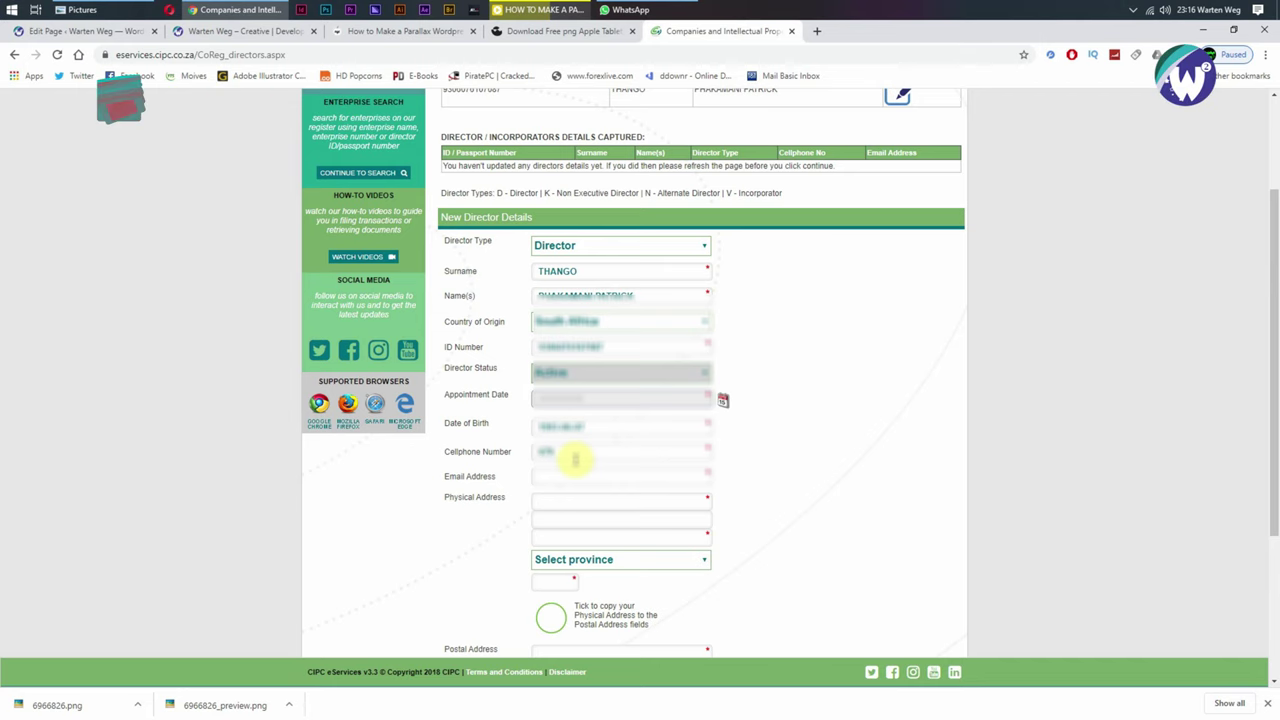
{"action": "type", "text": "84"}
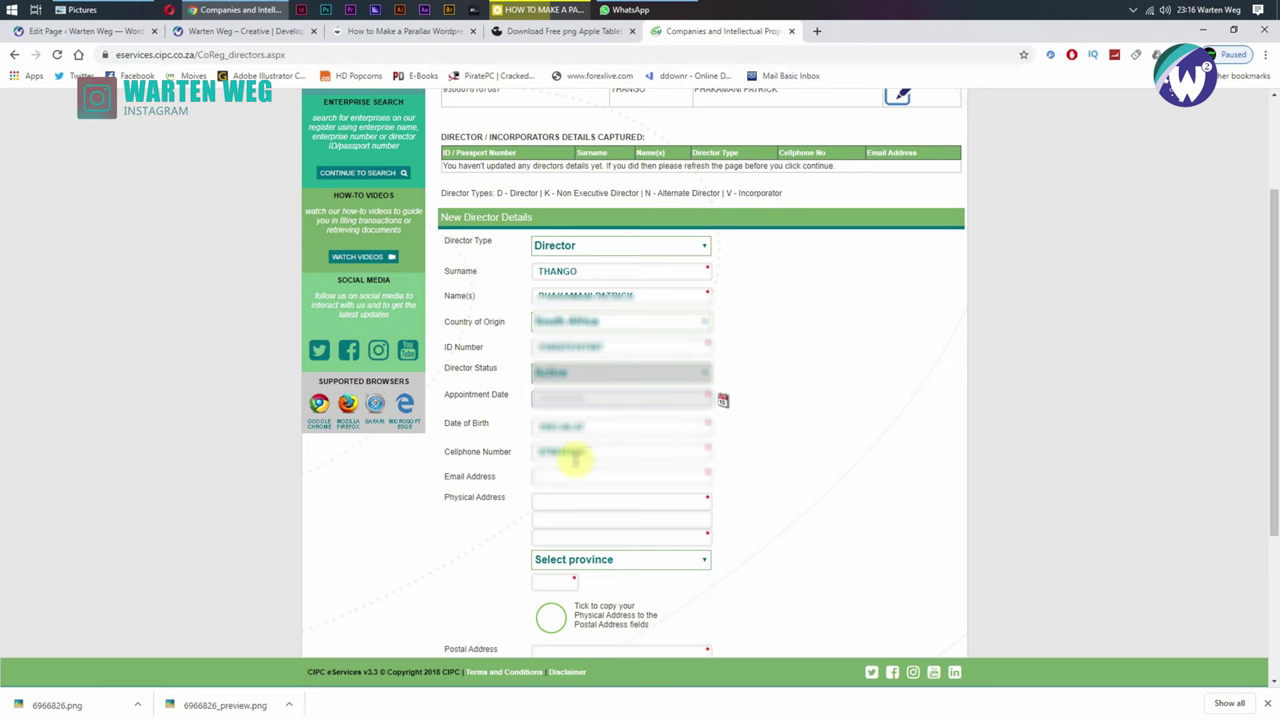
{"action": "left_click", "coordinate": [570, 472]}
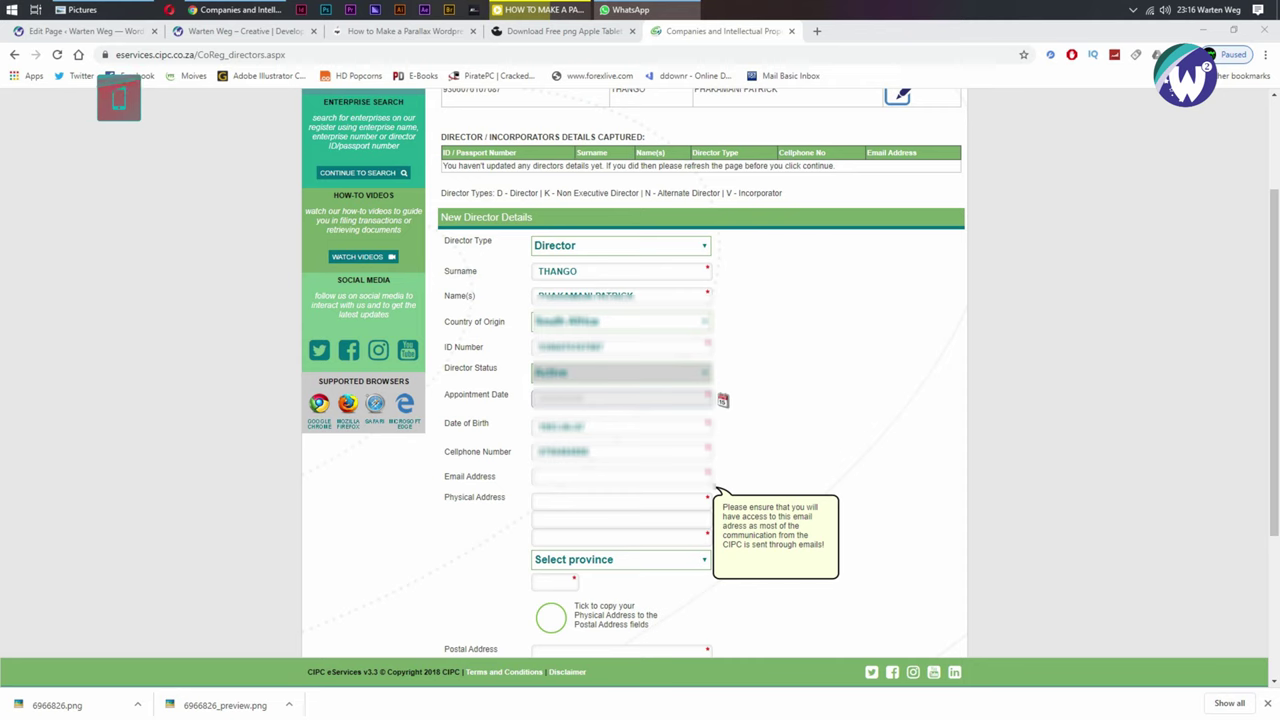
{"action": "right_click", "coordinate": [577, 477]}
{"action": "left_click", "coordinate": [606, 575]}
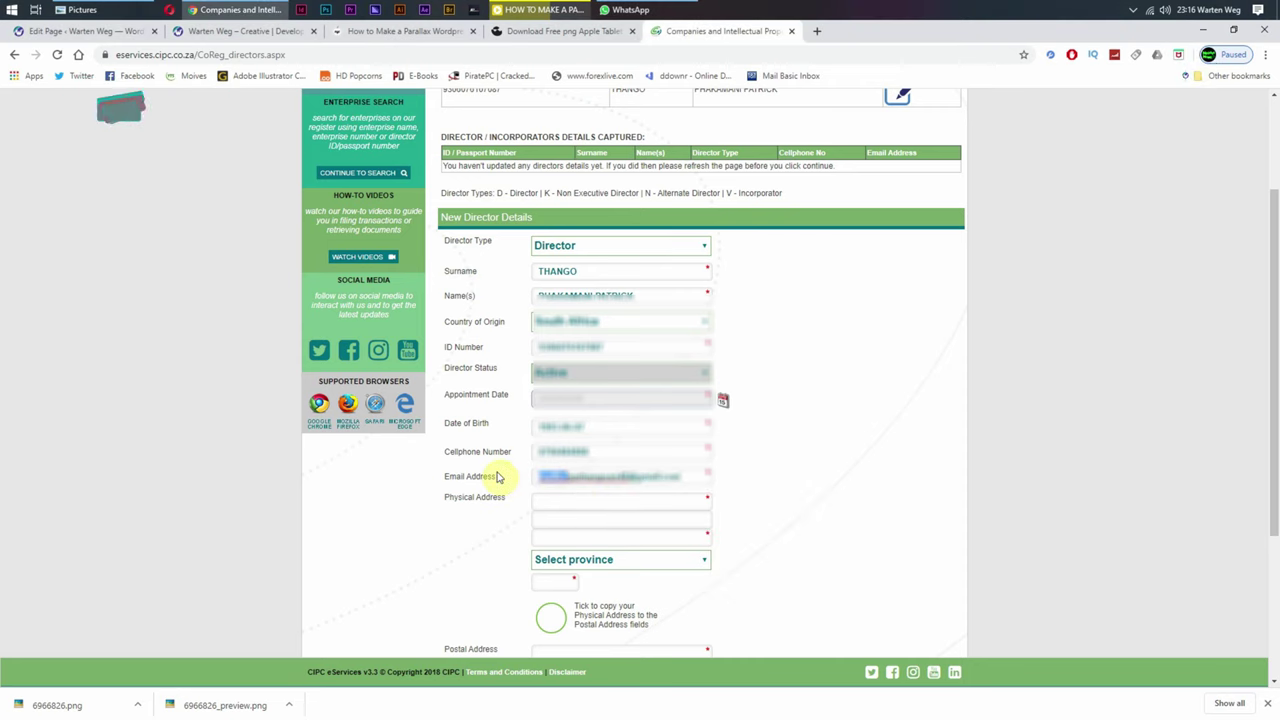
{"action": "left_click", "coordinate": [548, 506]}
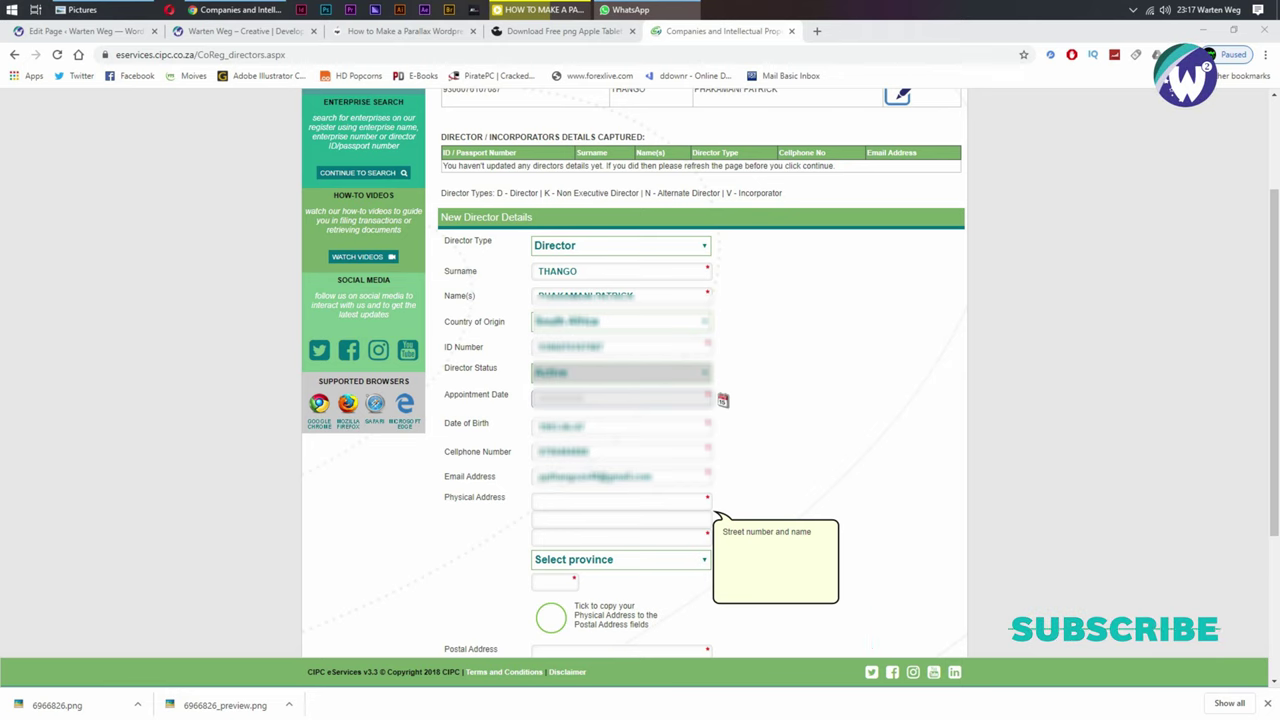
Step: Enter the director's street address with province KWA-ZULU NATAL and copy it to the postal address
{"action": "left_click", "coordinate": [633, 505]}
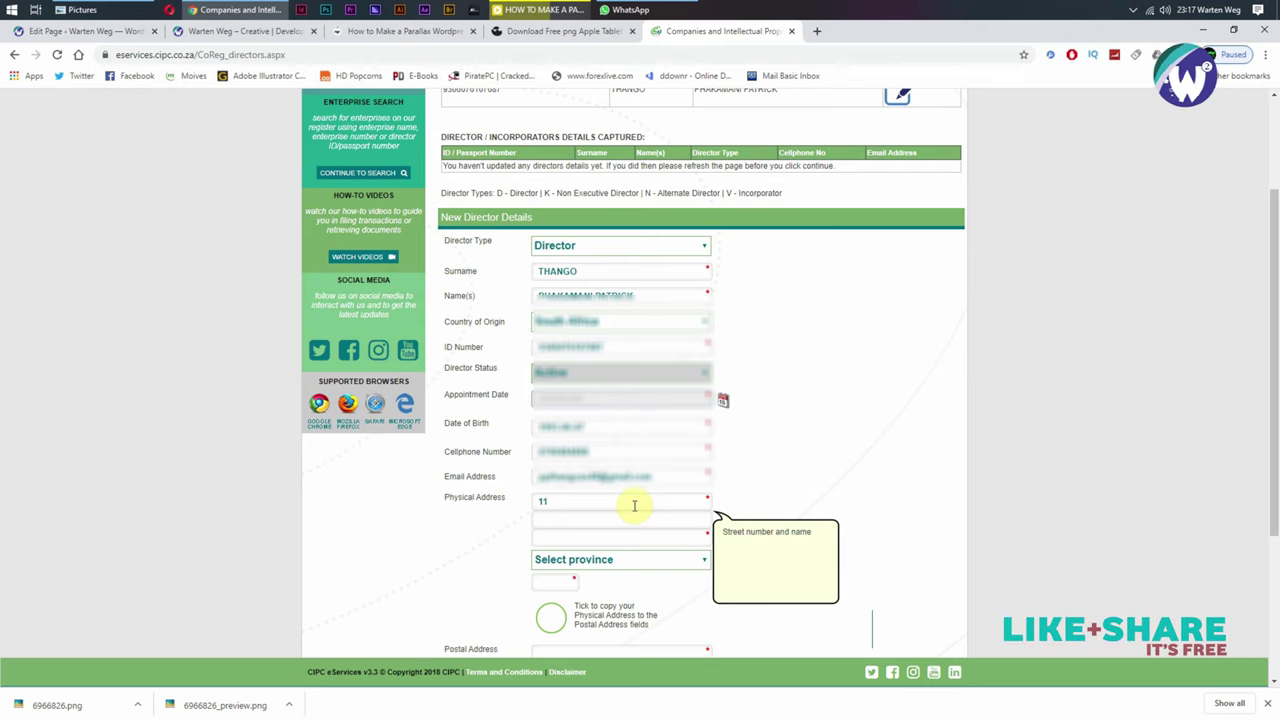
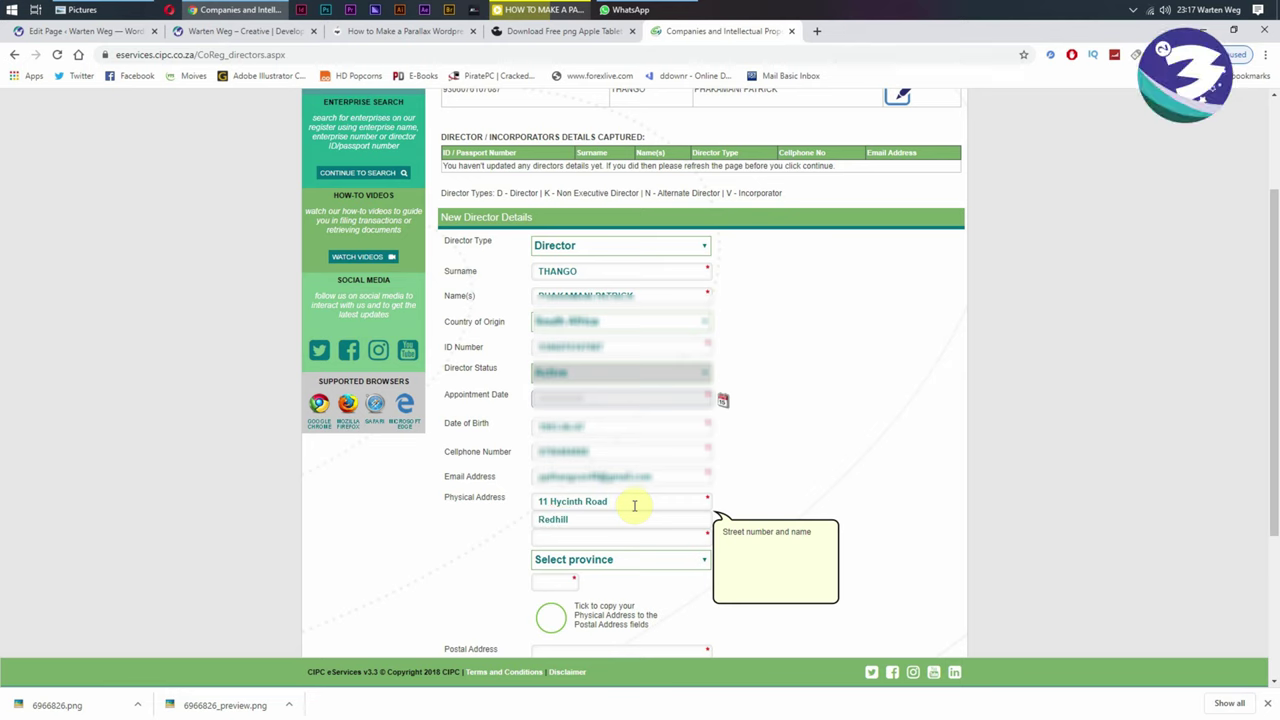
{"action": "key", "text": "Tab"}
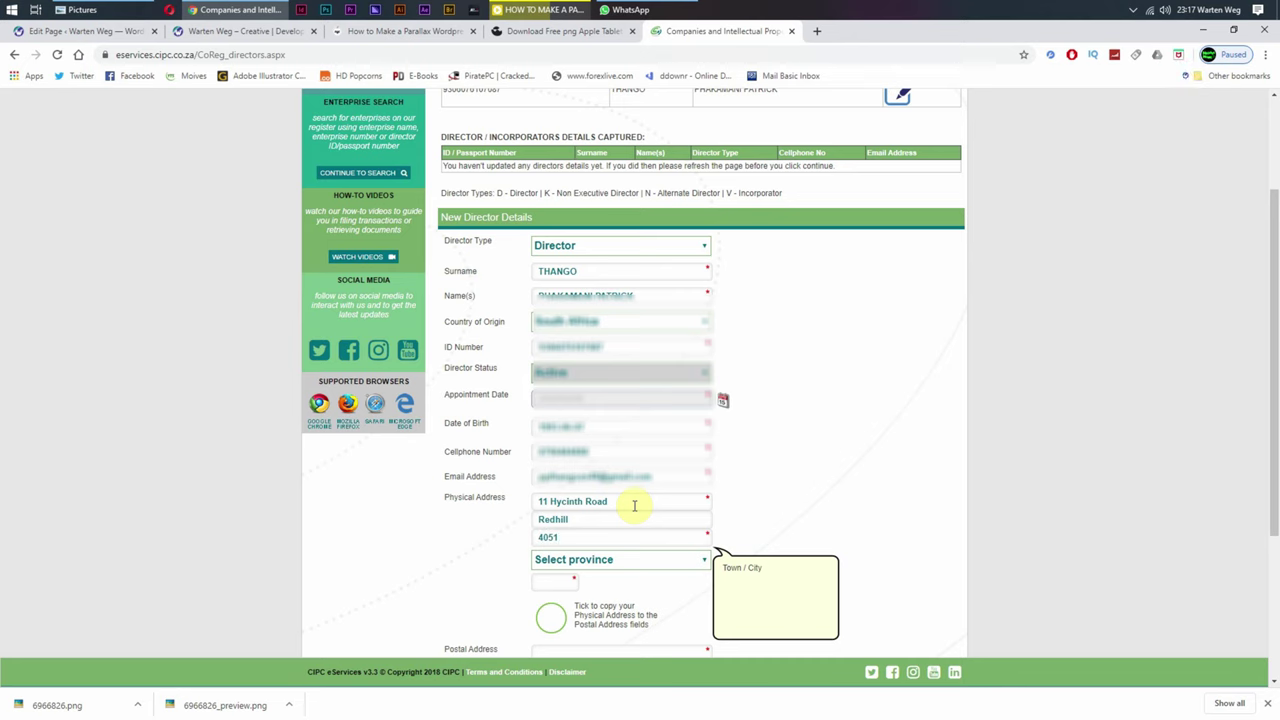
{"action": "left_click", "coordinate": [630, 569]}
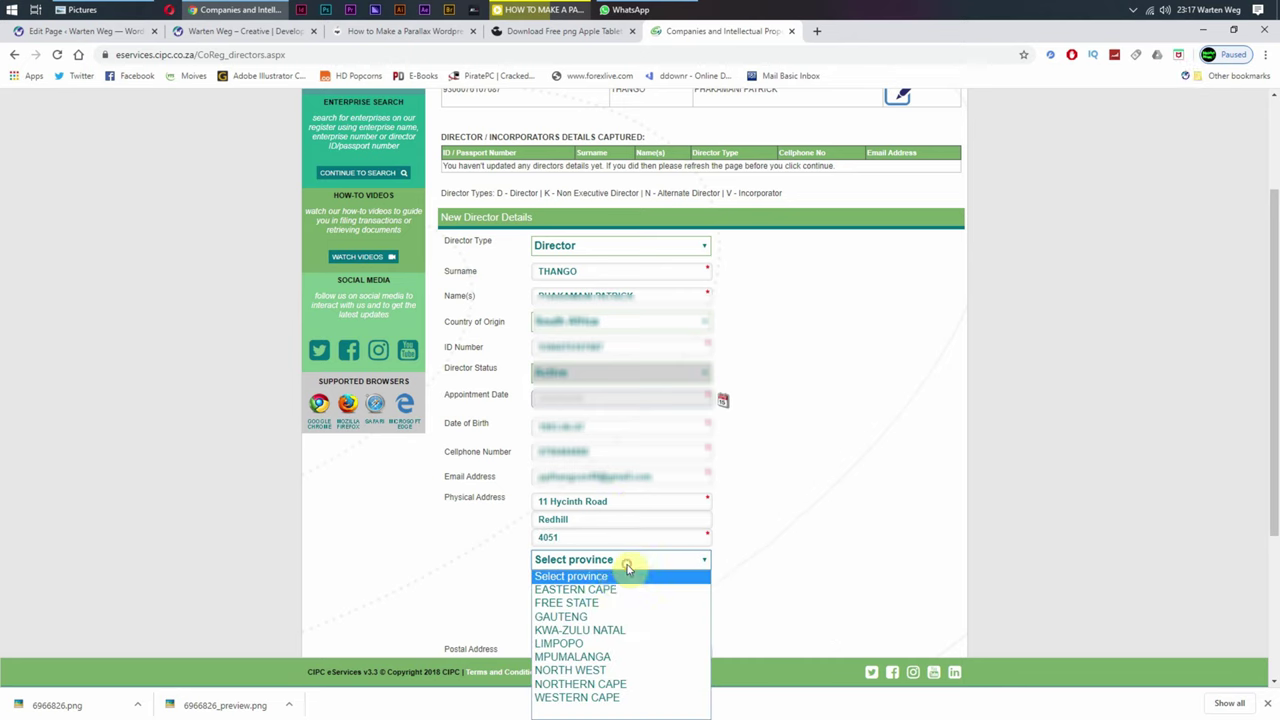
{"action": "left_click", "coordinate": [593, 631]}
{"action": "left_click", "coordinate": [551, 618]}
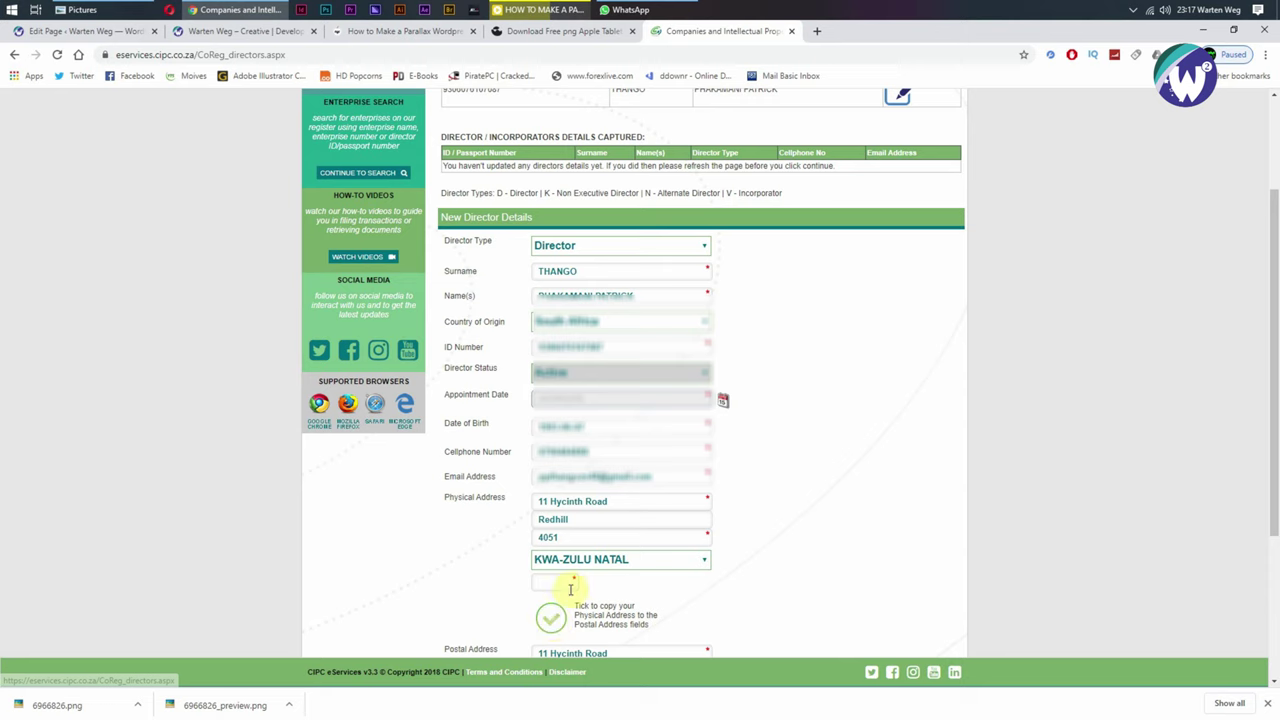
{"action": "left_click", "coordinate": [564, 584]}
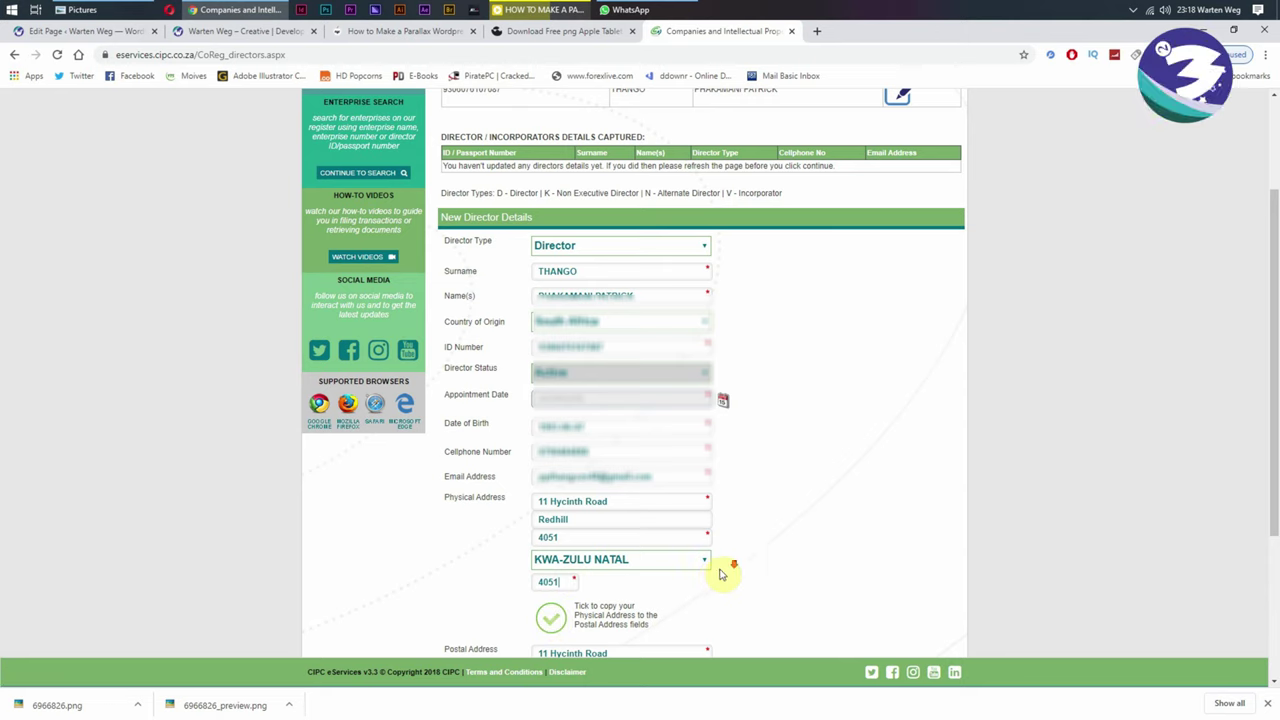
Step: Mark the director as an incorporator (YES) and save the director's details
{"action": "scroll", "coordinate": [790, 562], "scroll_direction": "down", "scroll_amount": 3}
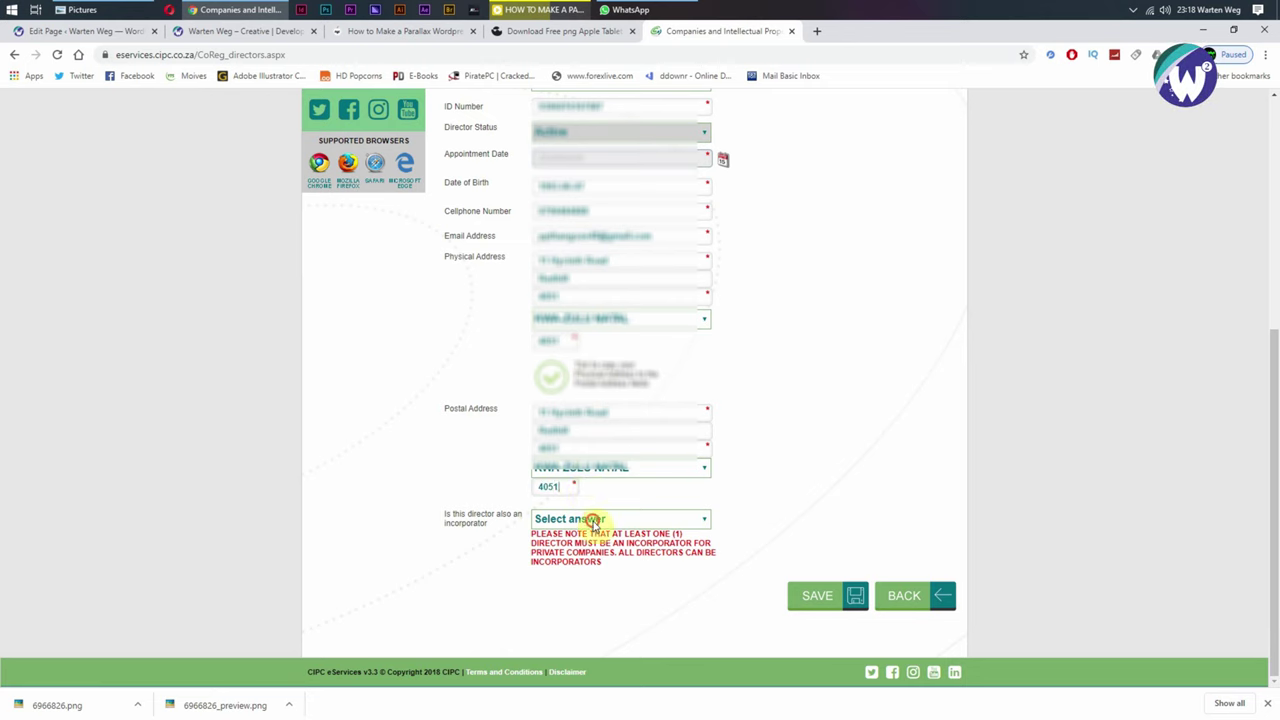
{"action": "left_click", "coordinate": [593, 520]}
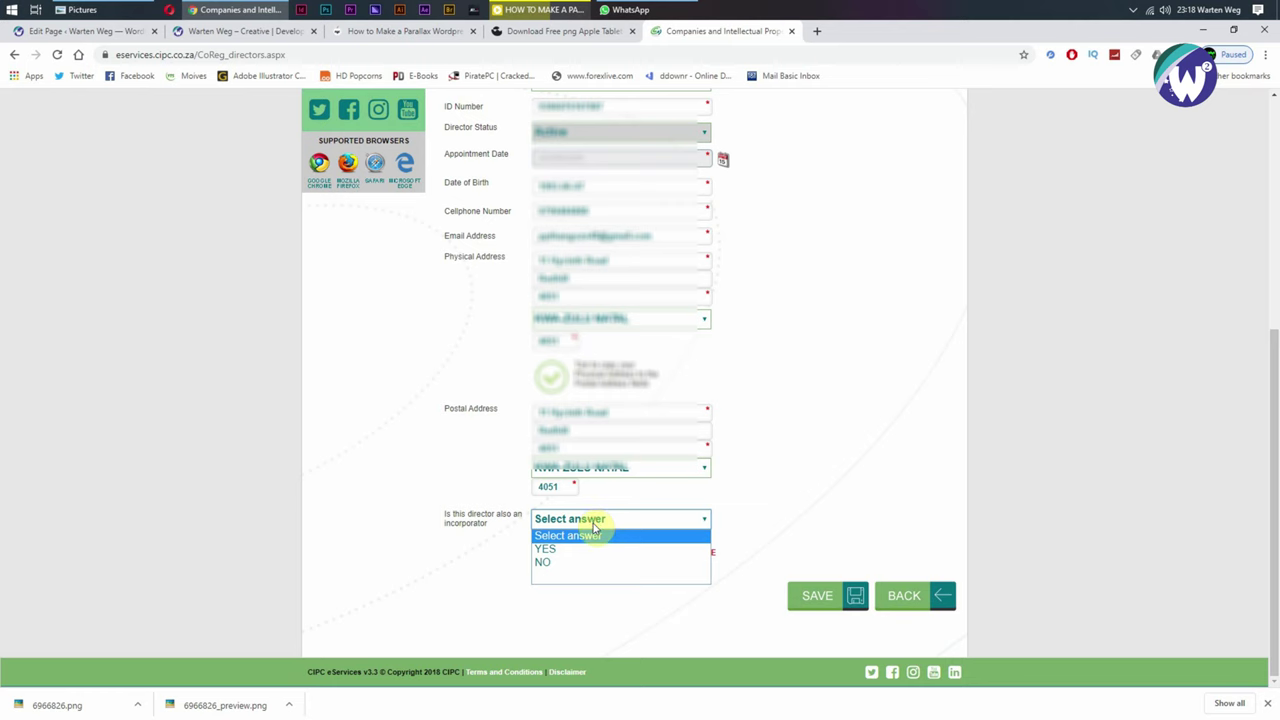
{"action": "left_click", "coordinate": [500, 548]}
{"action": "left_click", "coordinate": [555, 520]}
{"action": "left_click", "coordinate": [560, 546]}
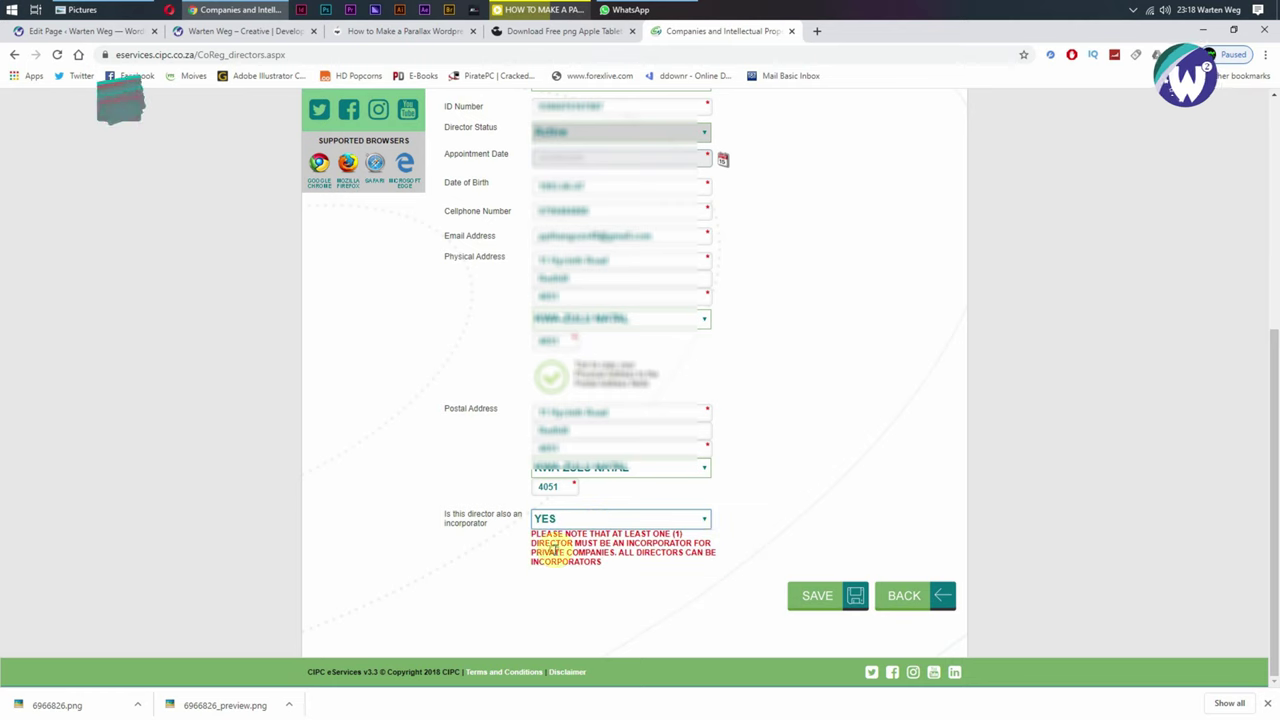
{"action": "left_click", "coordinate": [818, 600]}
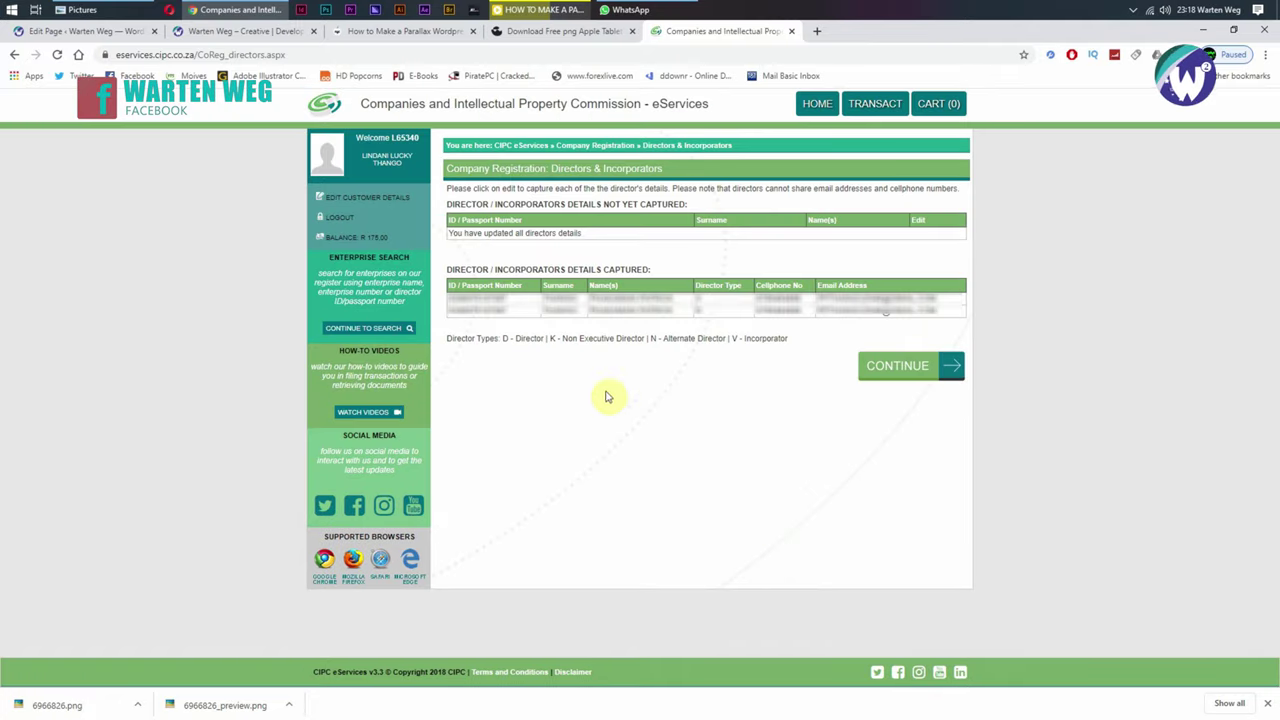
Step: Set the financial year end to JANUARY, authorised shares to 1000 SHARES, and paste the company email
{"action": "left_click", "coordinate": [891, 369]}
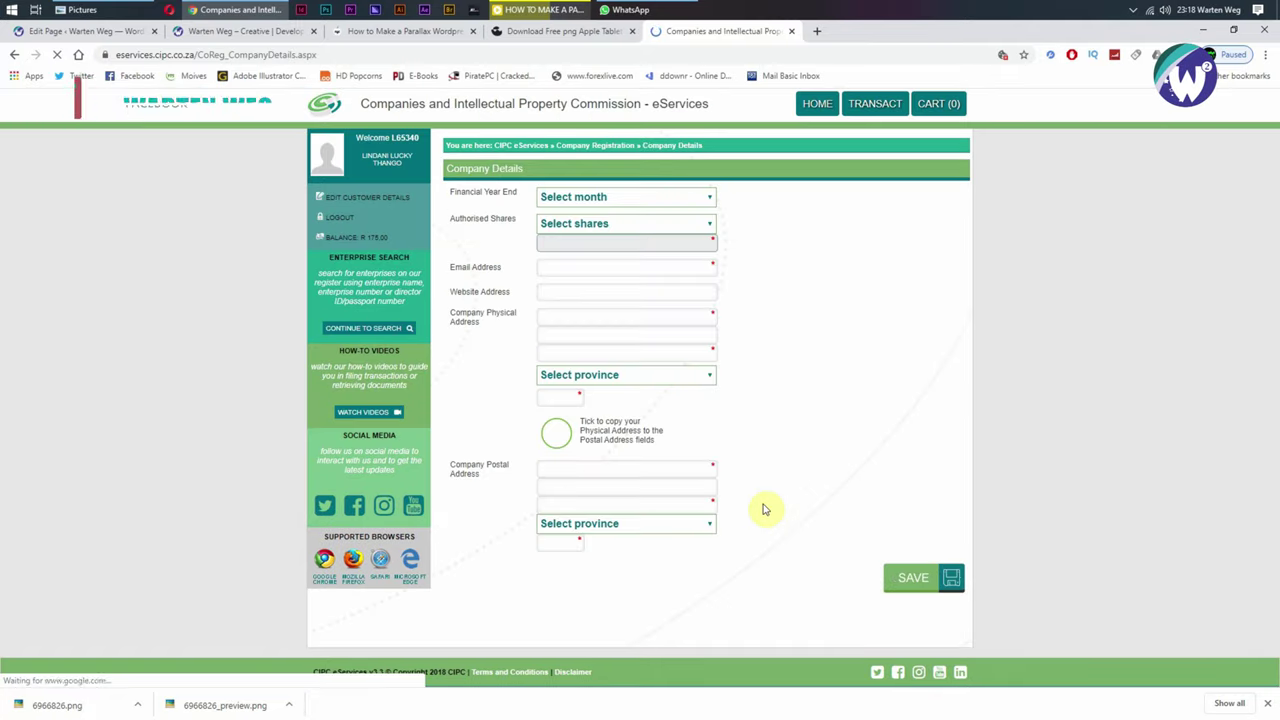
{"action": "left_click", "coordinate": [691, 197]}
{"action": "left_click", "coordinate": [644, 227]}
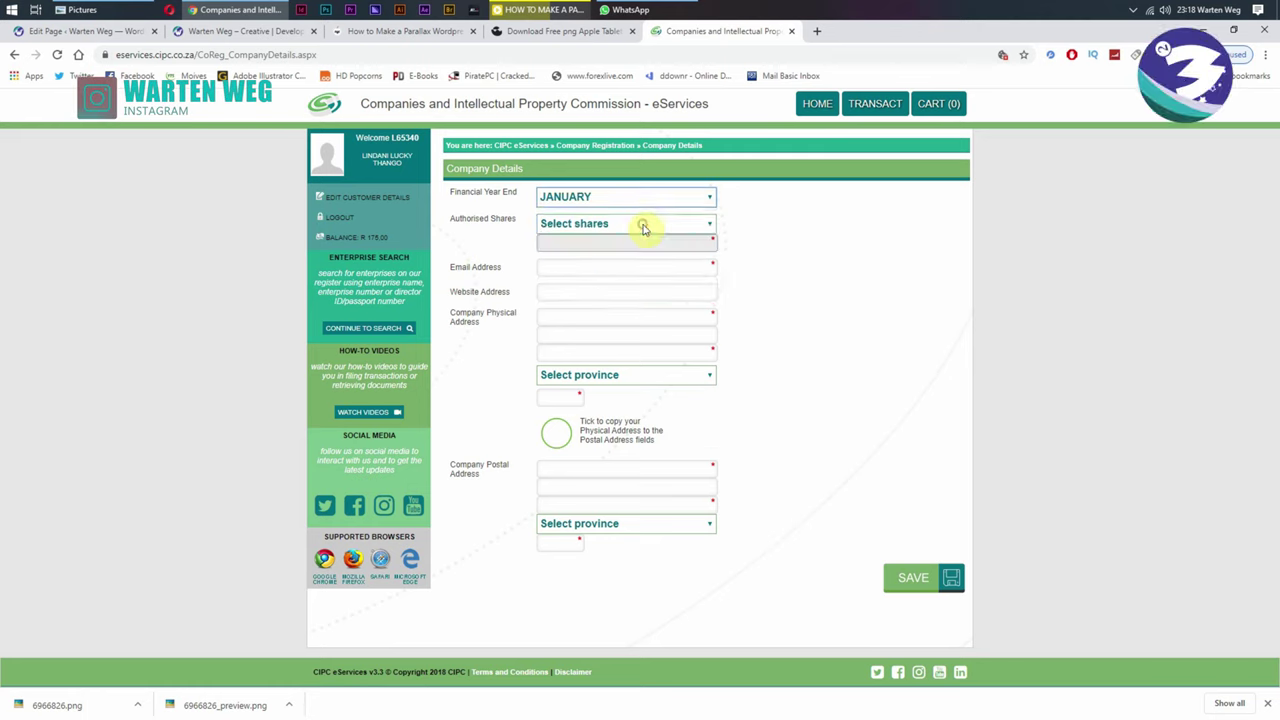
{"action": "left_click", "coordinate": [643, 226]}
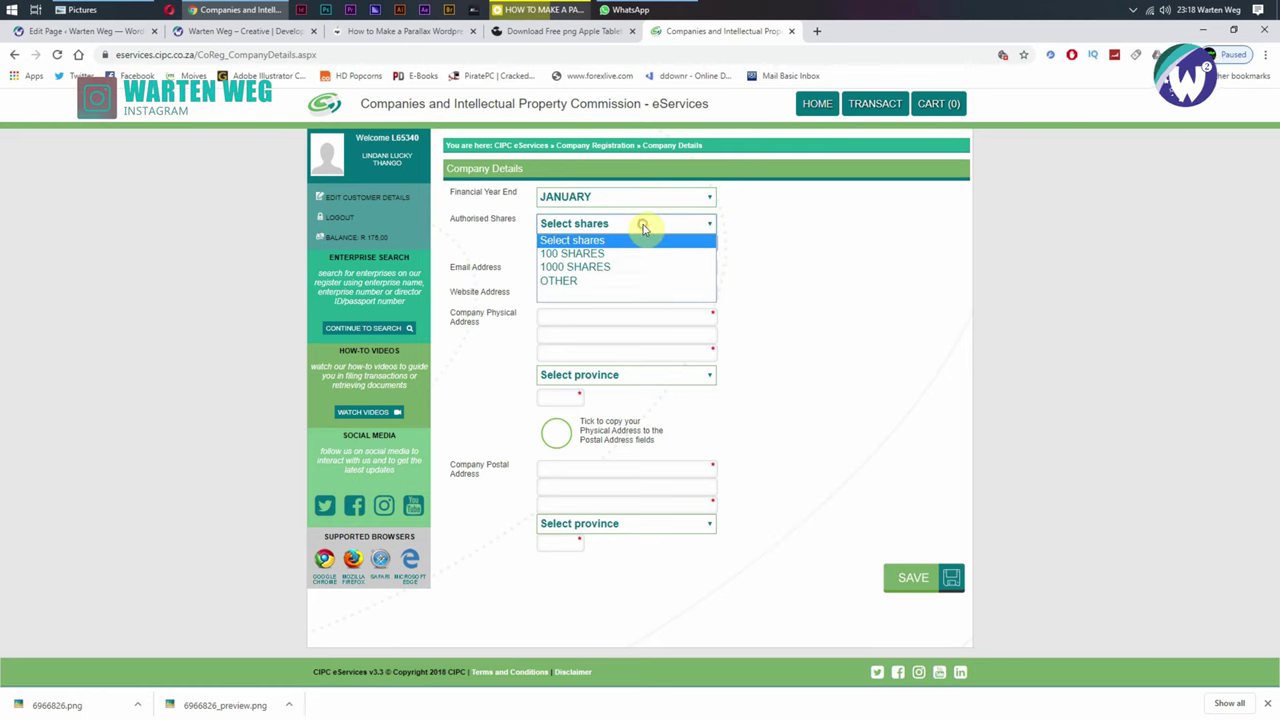
{"action": "left_click", "coordinate": [607, 268]}
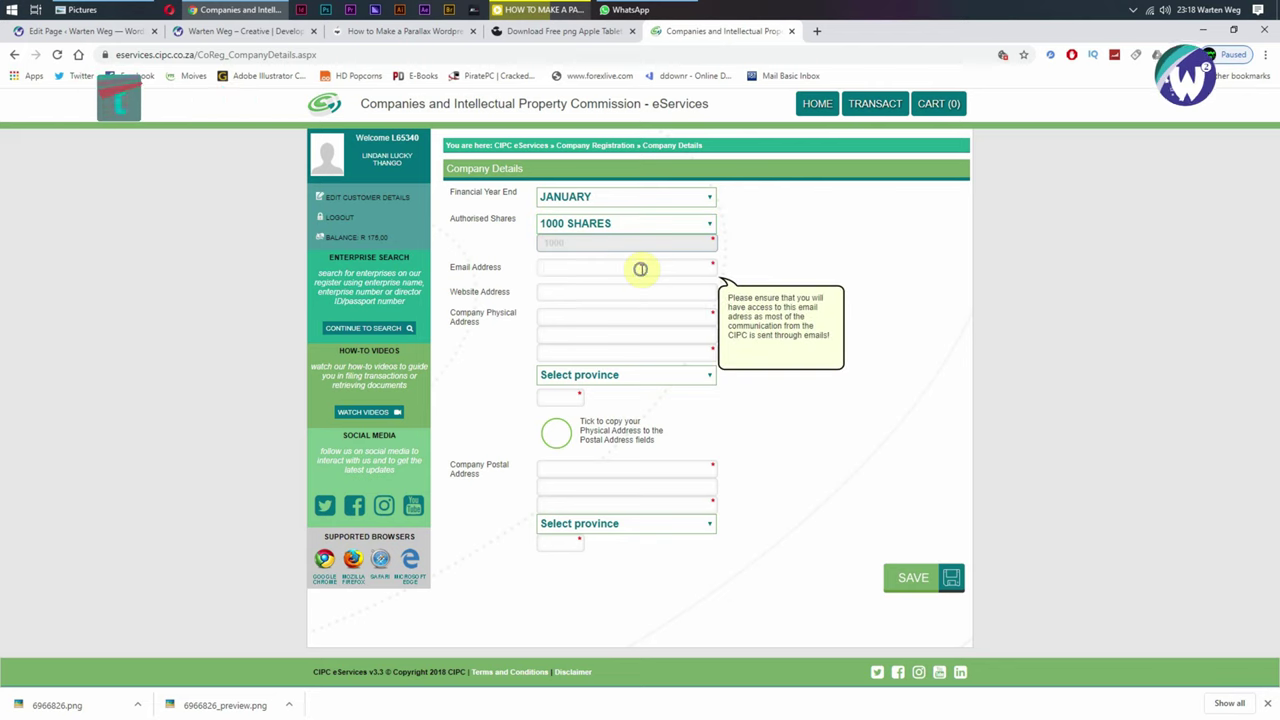
{"action": "right_click", "coordinate": [641, 269]}
{"action": "left_click", "coordinate": [677, 371]}
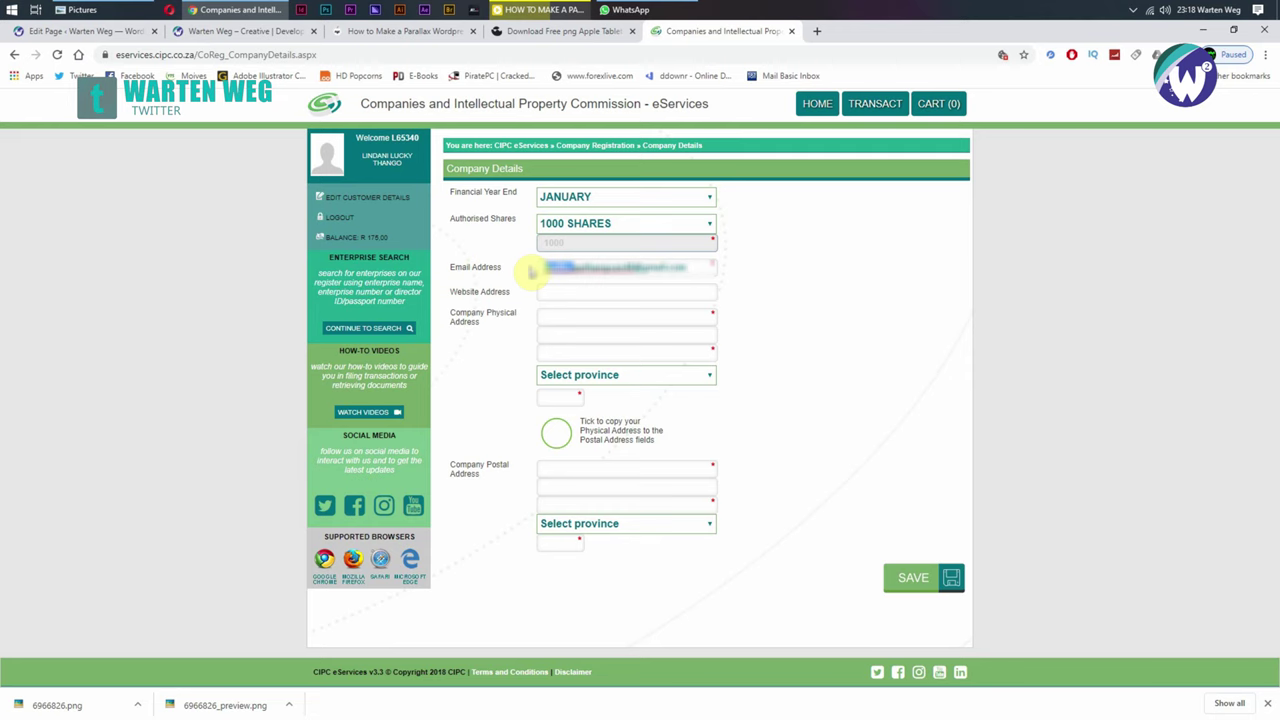
{"action": "left_click", "coordinate": [829, 244]}
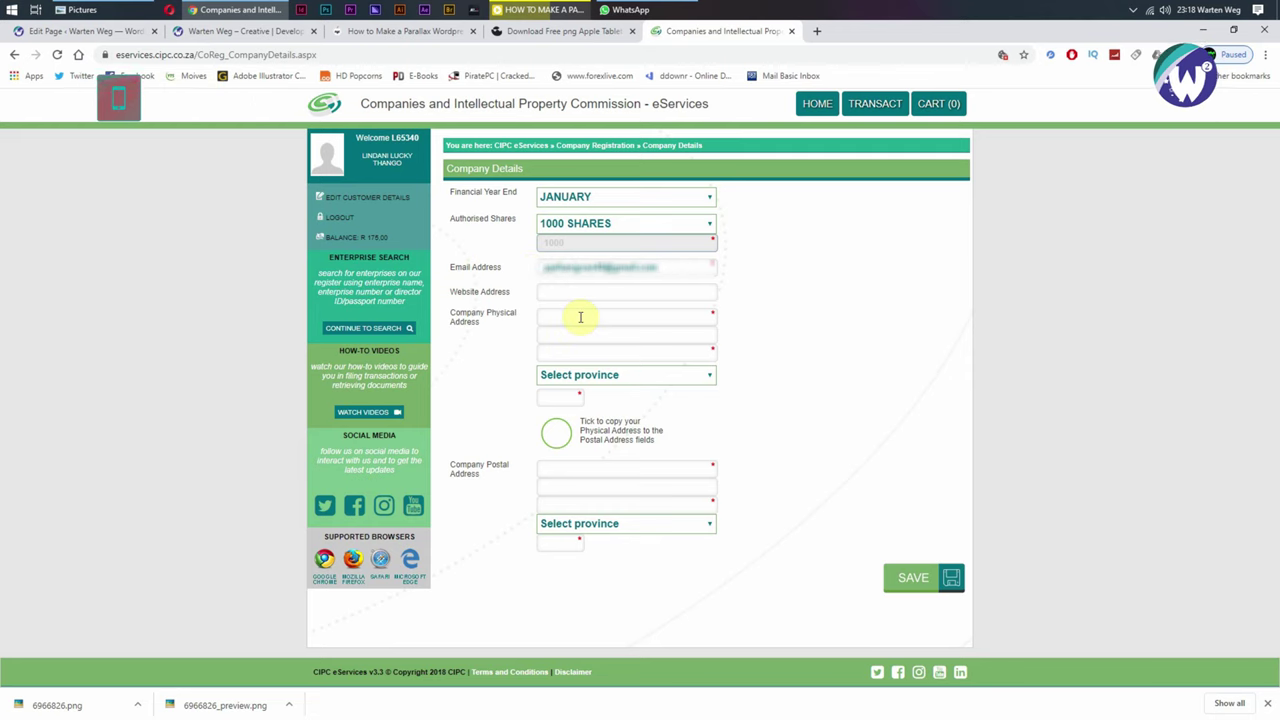
Step: Fill the company's physical address with province KWA-ZULU NATAL, copy it to postal, and save
{"action": "left_click", "coordinate": [580, 317]}
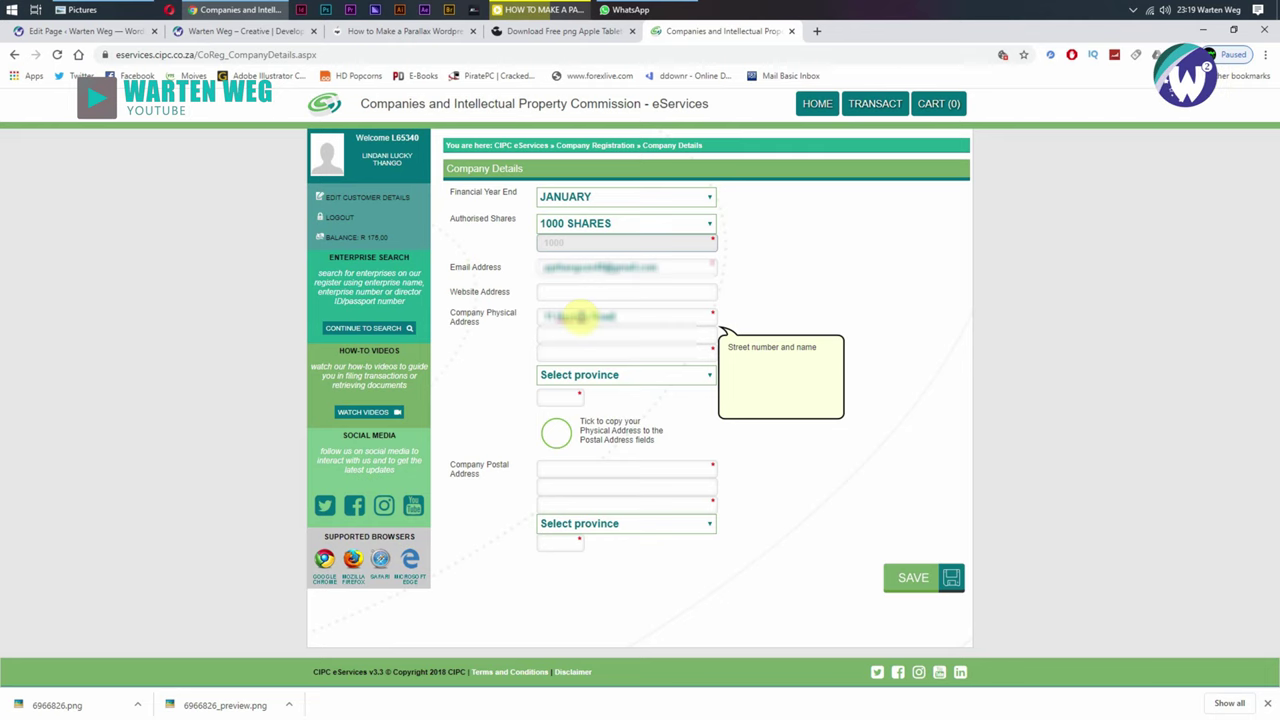
{"action": "type", "text": "ark"}
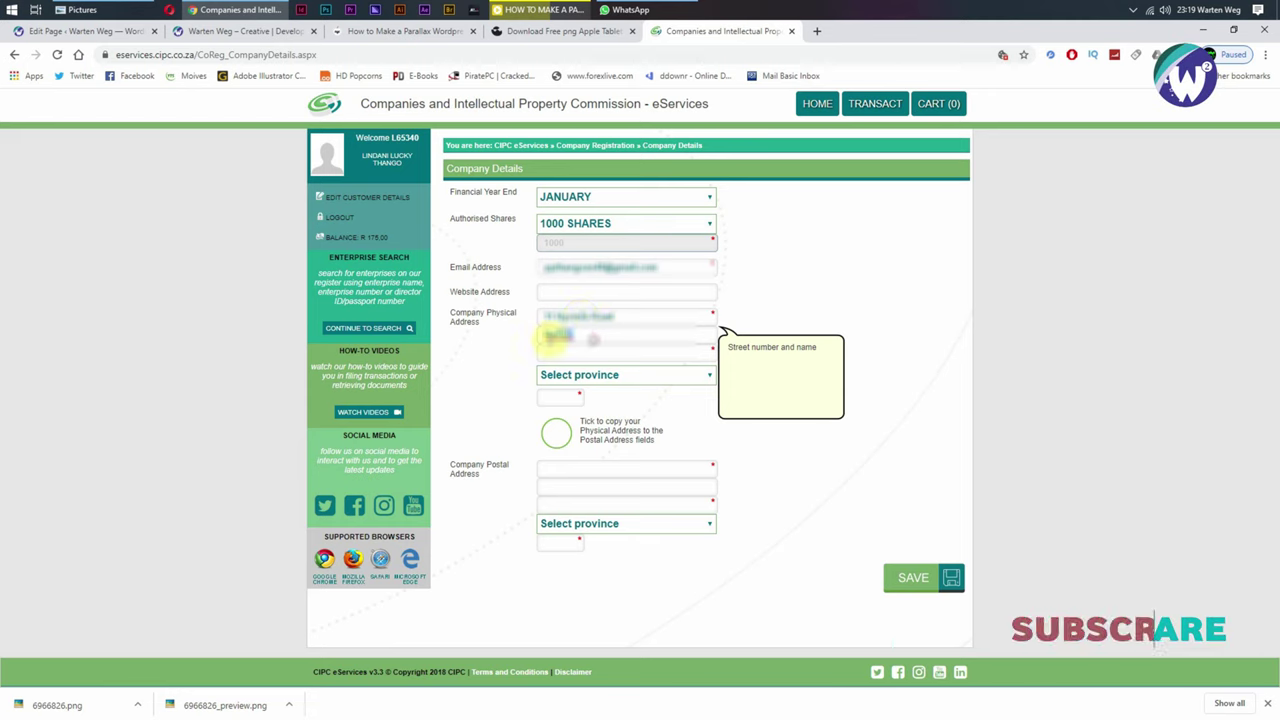
{"action": "right_click", "coordinate": [558, 335]}
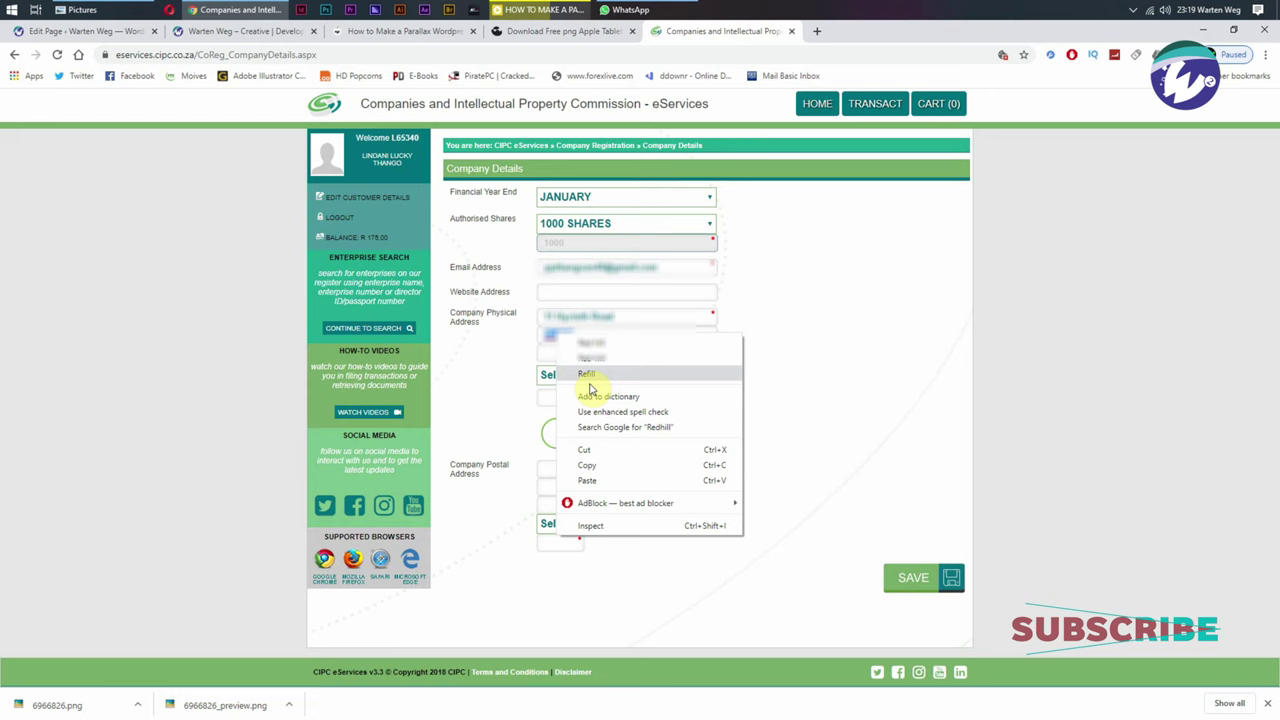
{"action": "left_click", "coordinate": [608, 463]}
{"action": "right_click", "coordinate": [567, 347]}
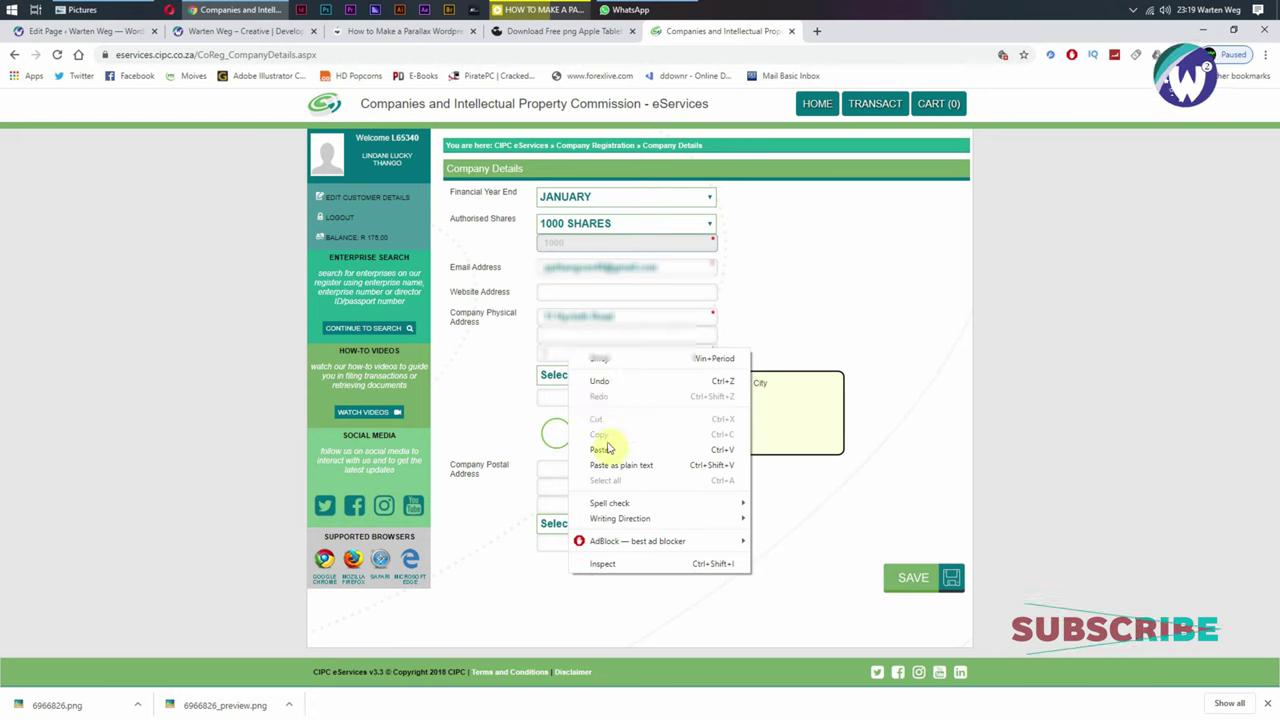
{"action": "left_click", "coordinate": [603, 447]}
{"action": "left_click", "coordinate": [588, 376]}
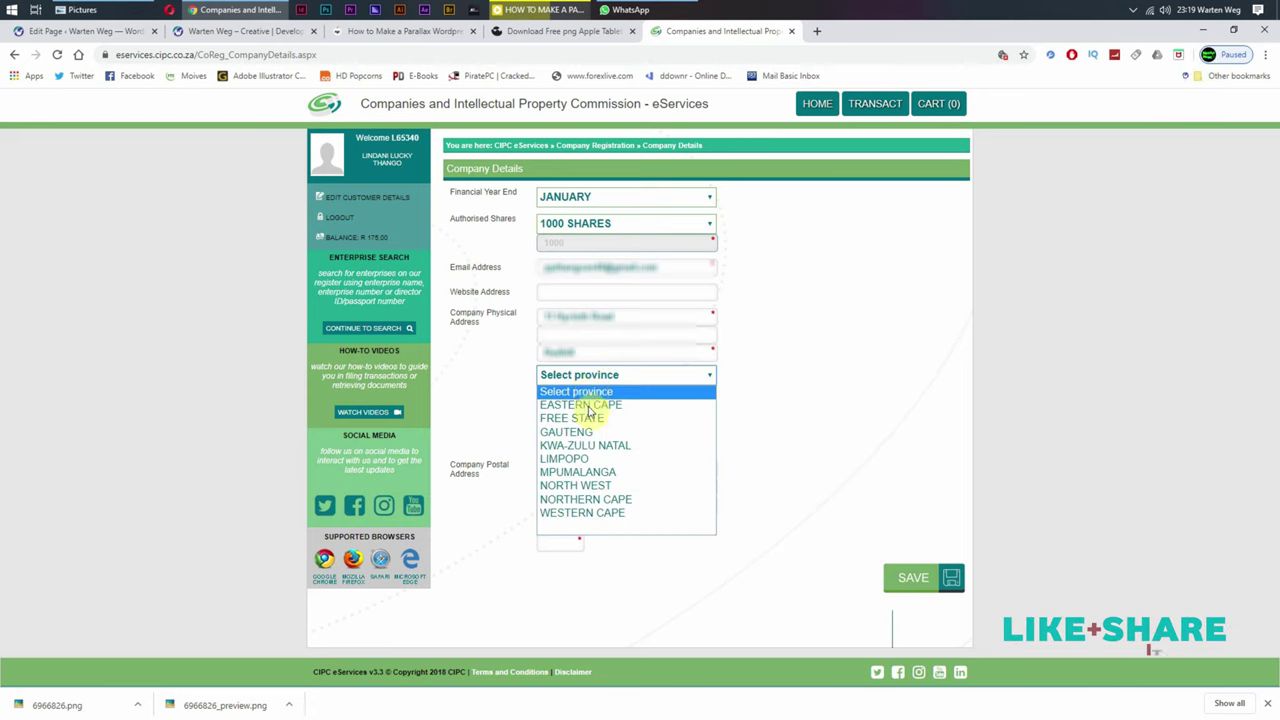
{"action": "left_click", "coordinate": [586, 443]}
{"action": "left_click", "coordinate": [564, 397]}
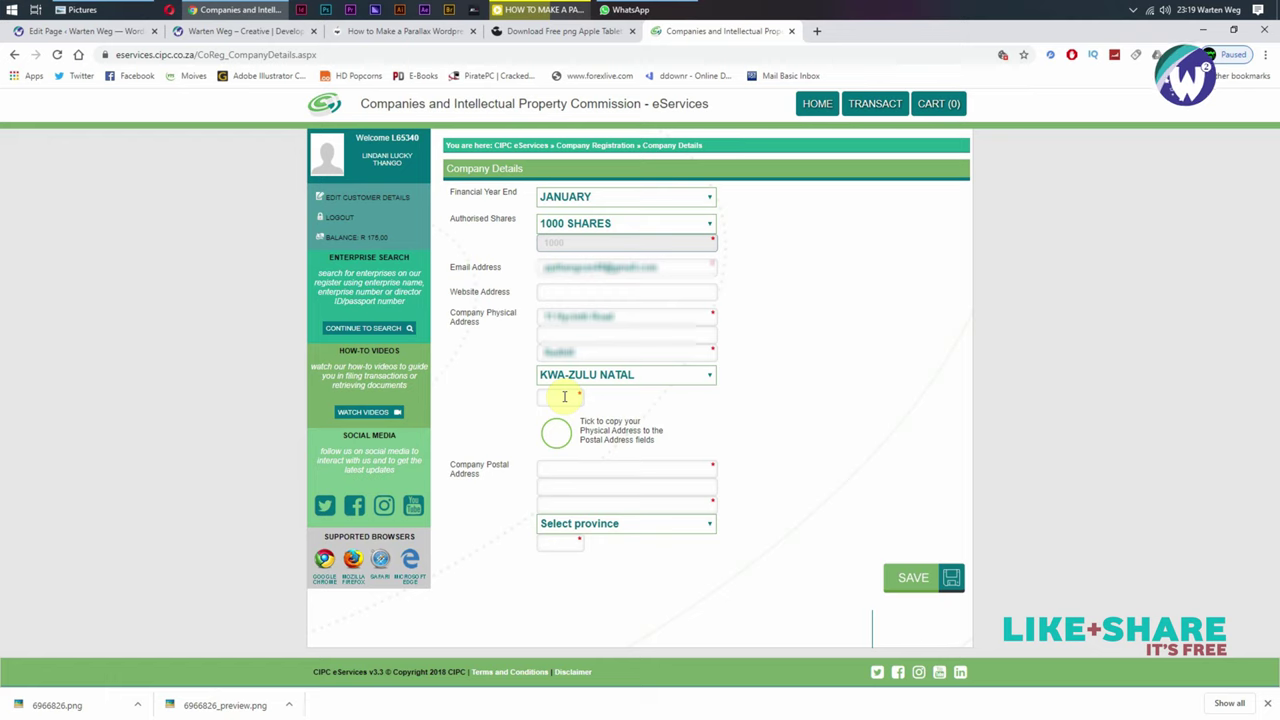
{"action": "type", "text": "4051"}
{"action": "left_click", "coordinate": [556, 432]}
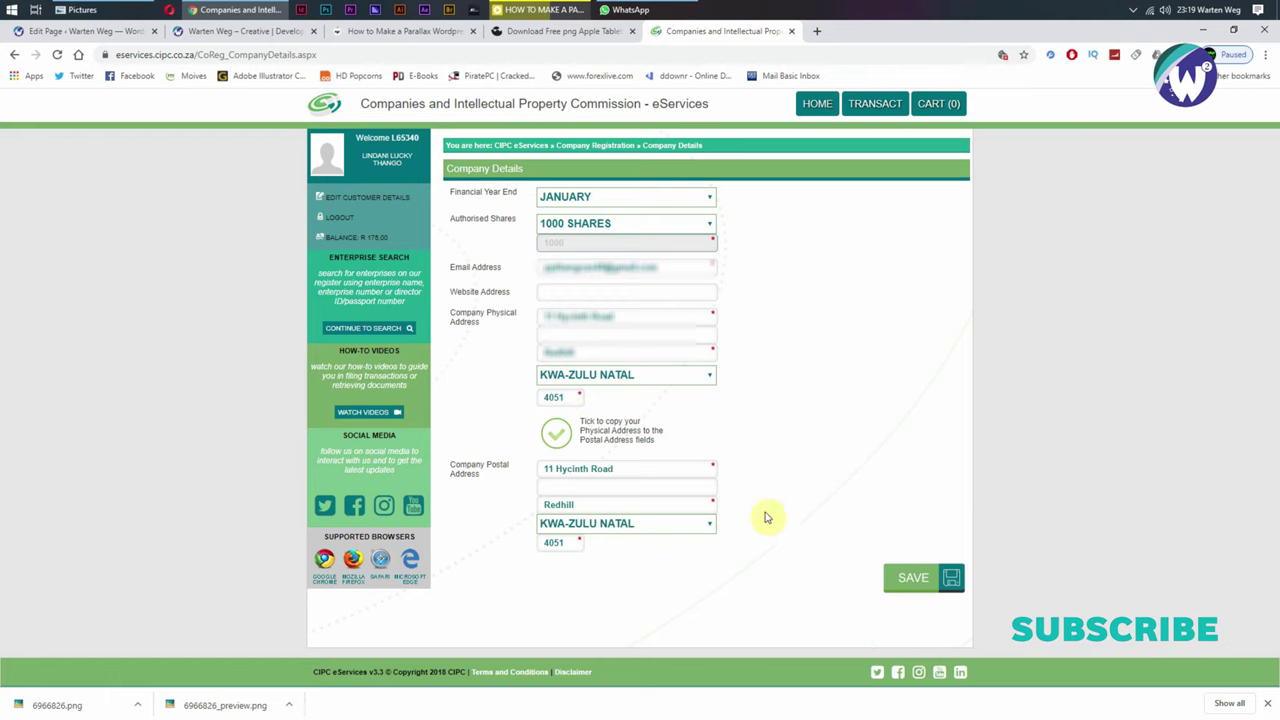
{"action": "left_click", "coordinate": [909, 587]}
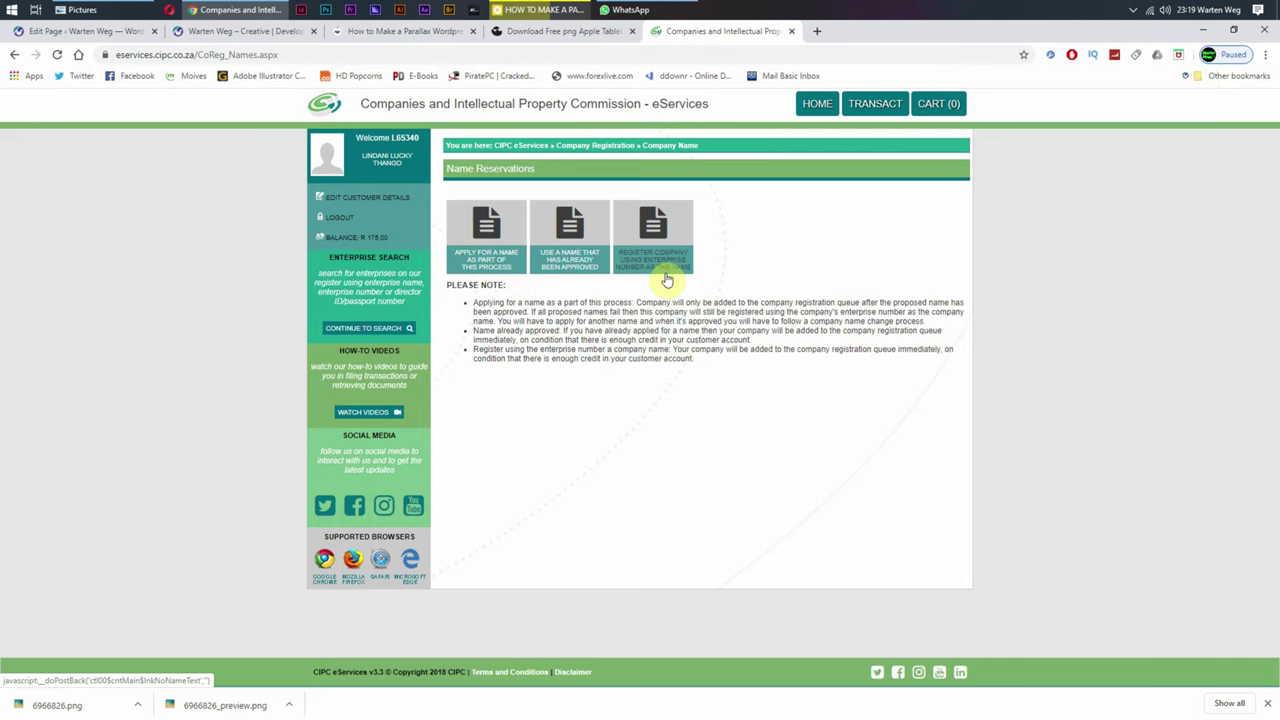
Step: Apply for a new name, propose Gert, The Gert and Gert TP, and submit them for checking
{"action": "left_click", "coordinate": [491, 257]}
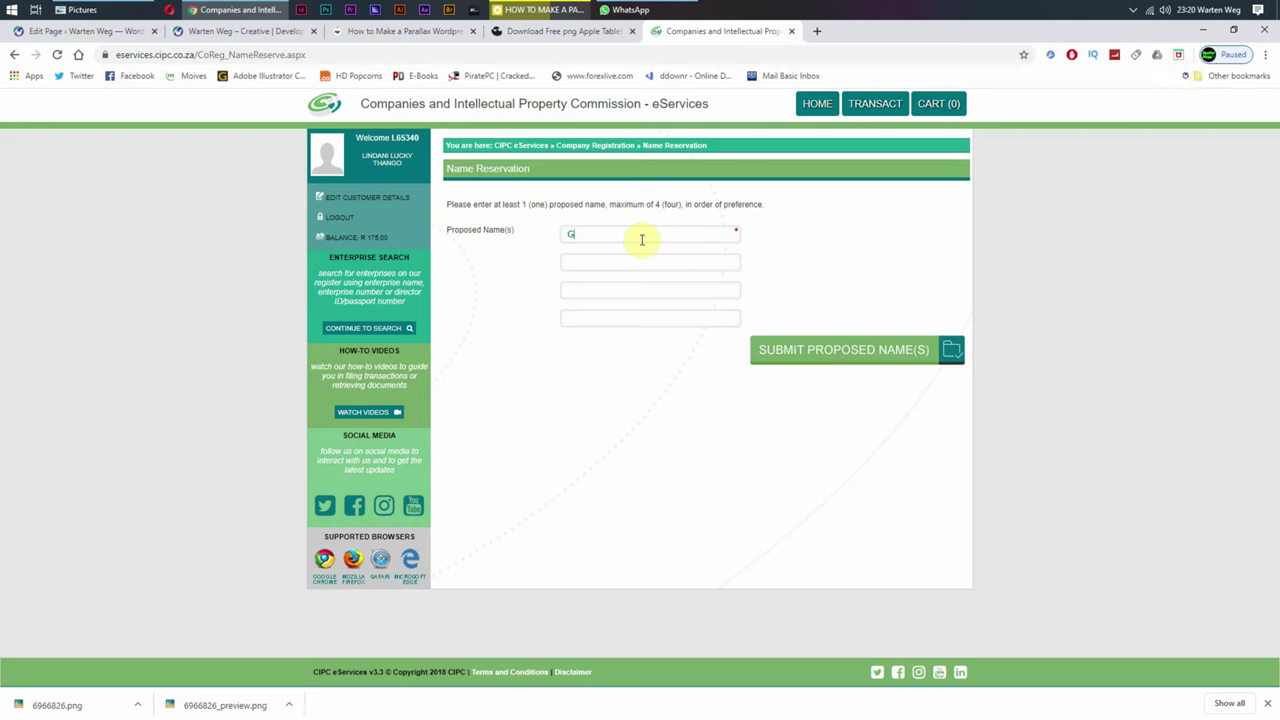
{"action": "double_click", "coordinate": [642, 239]}
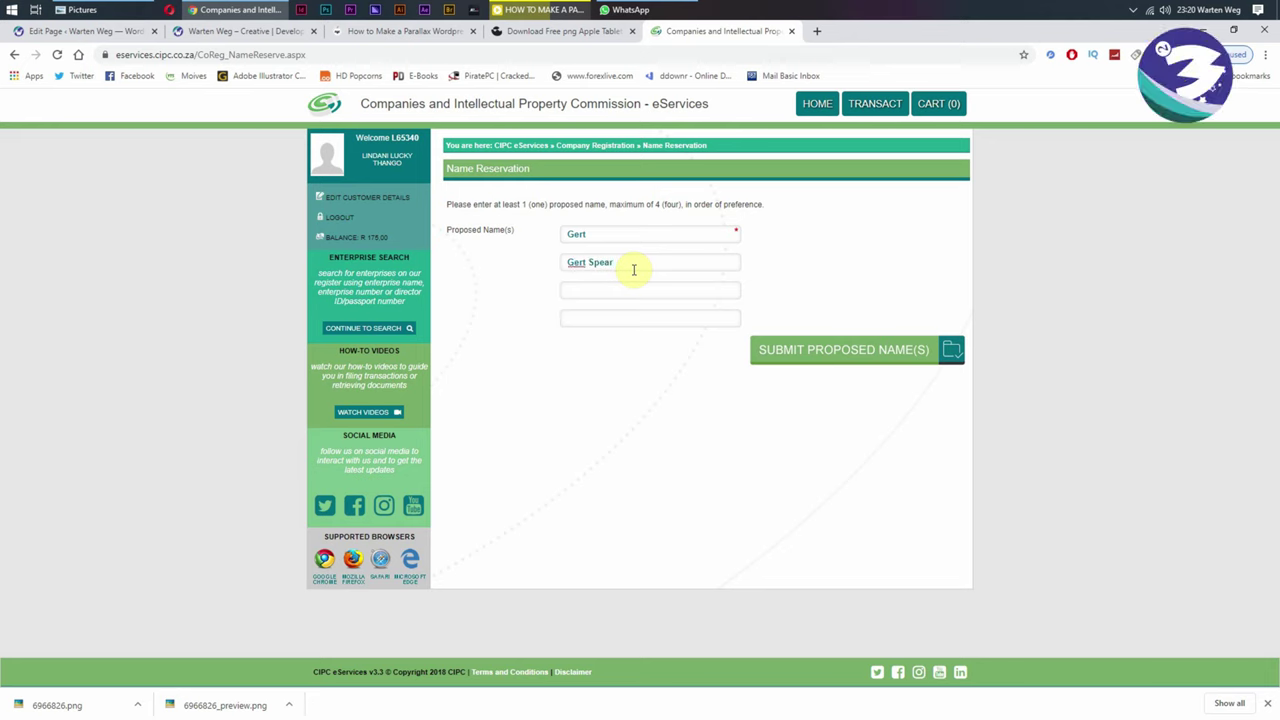
{"action": "key", "text": "Tab"}
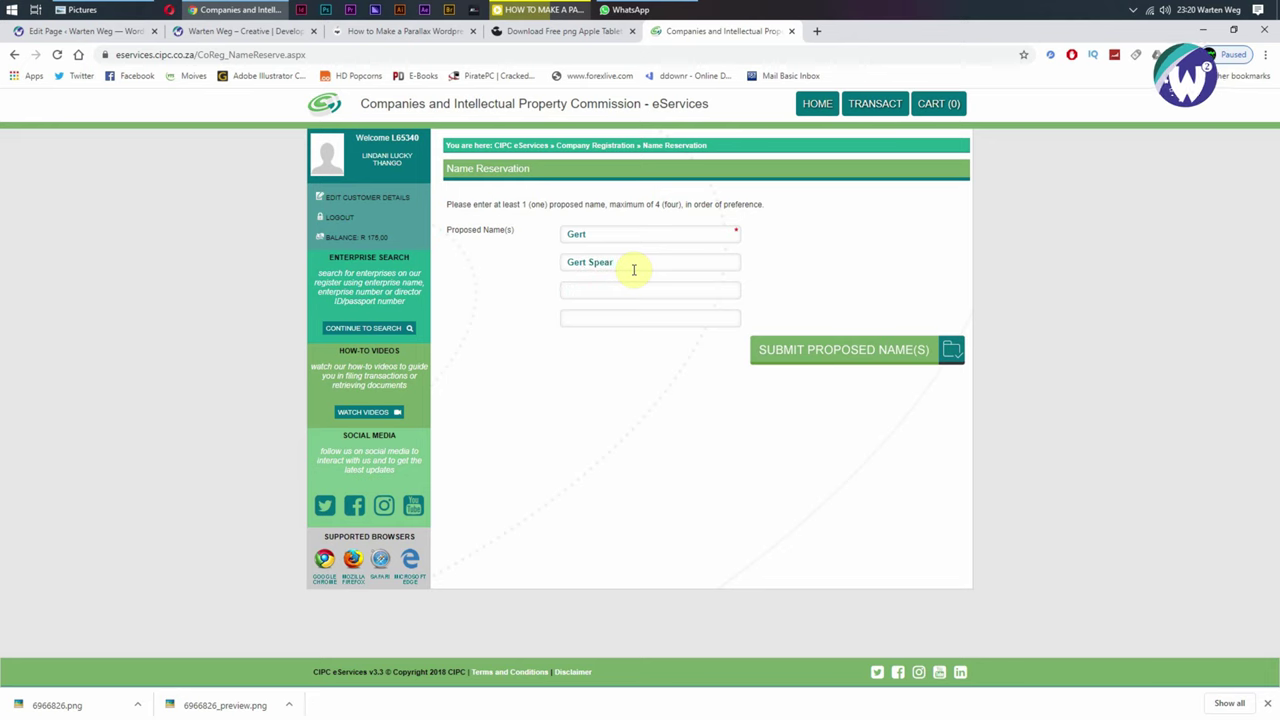
{"action": "type", "text": "Gert TP"}
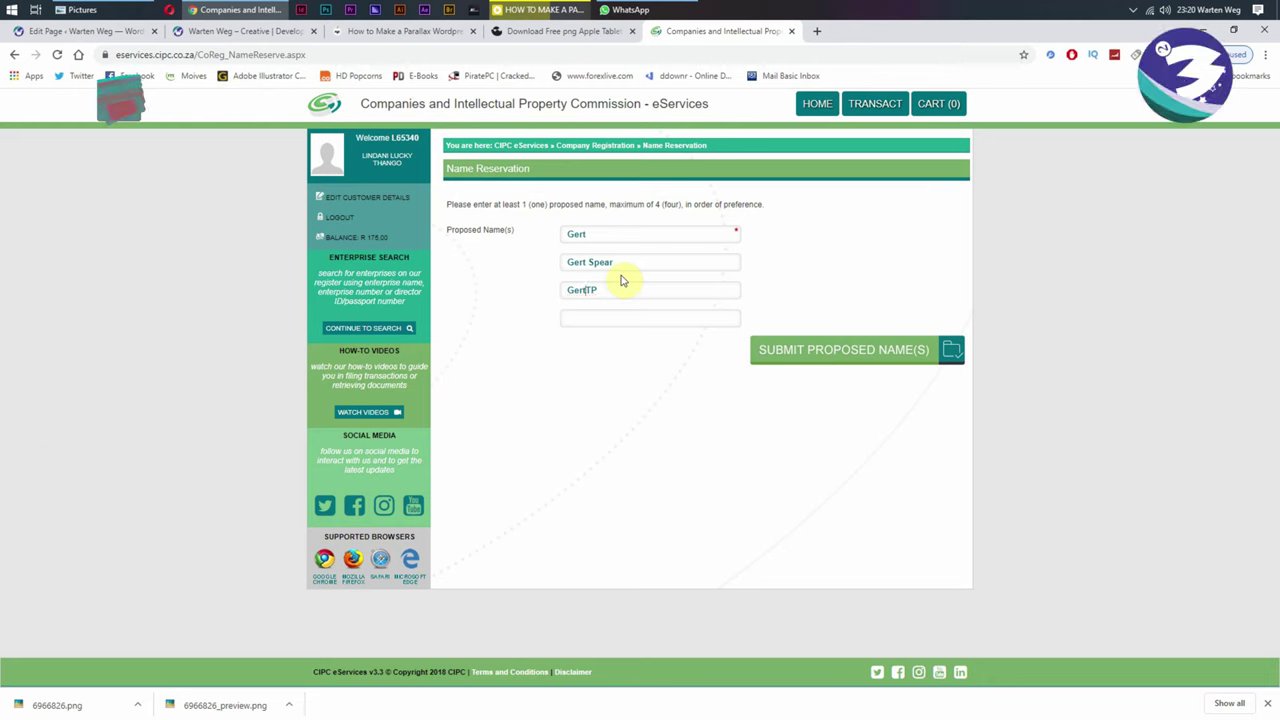
{"action": "left_click_drag", "start_coordinate": [627, 262], "coordinate": [590, 263]}
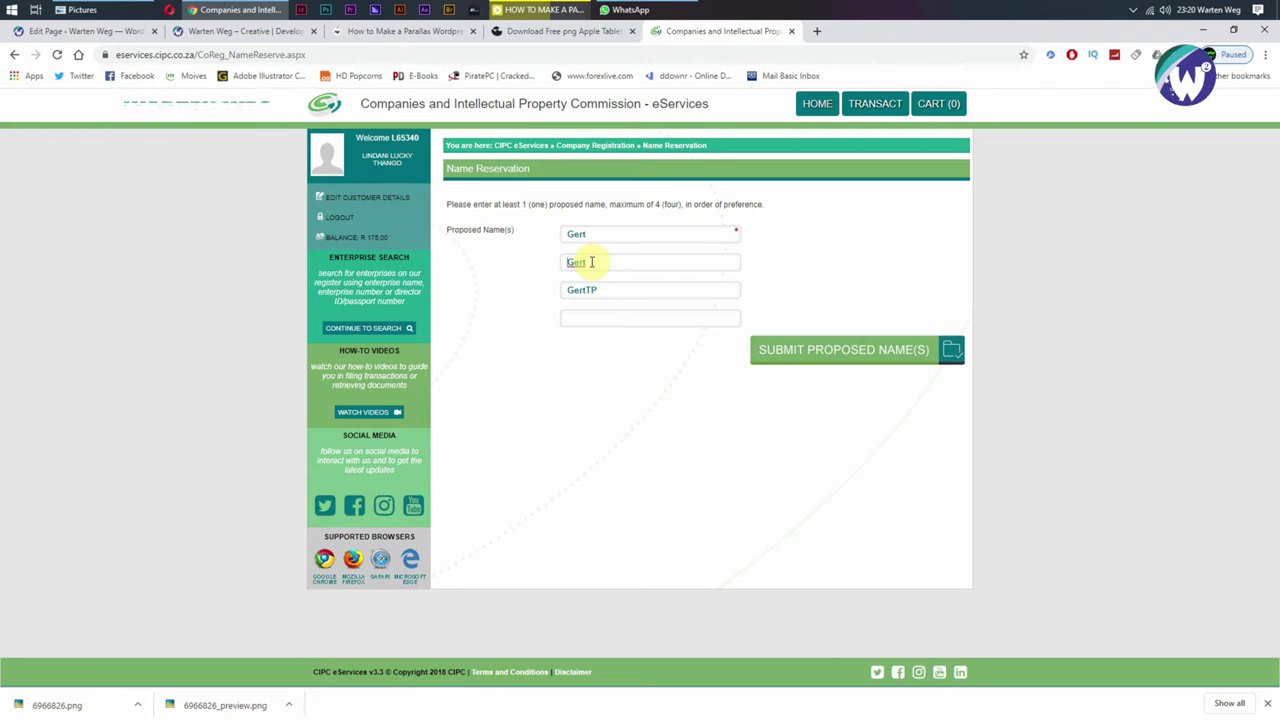
{"action": "type", "text": "The"}
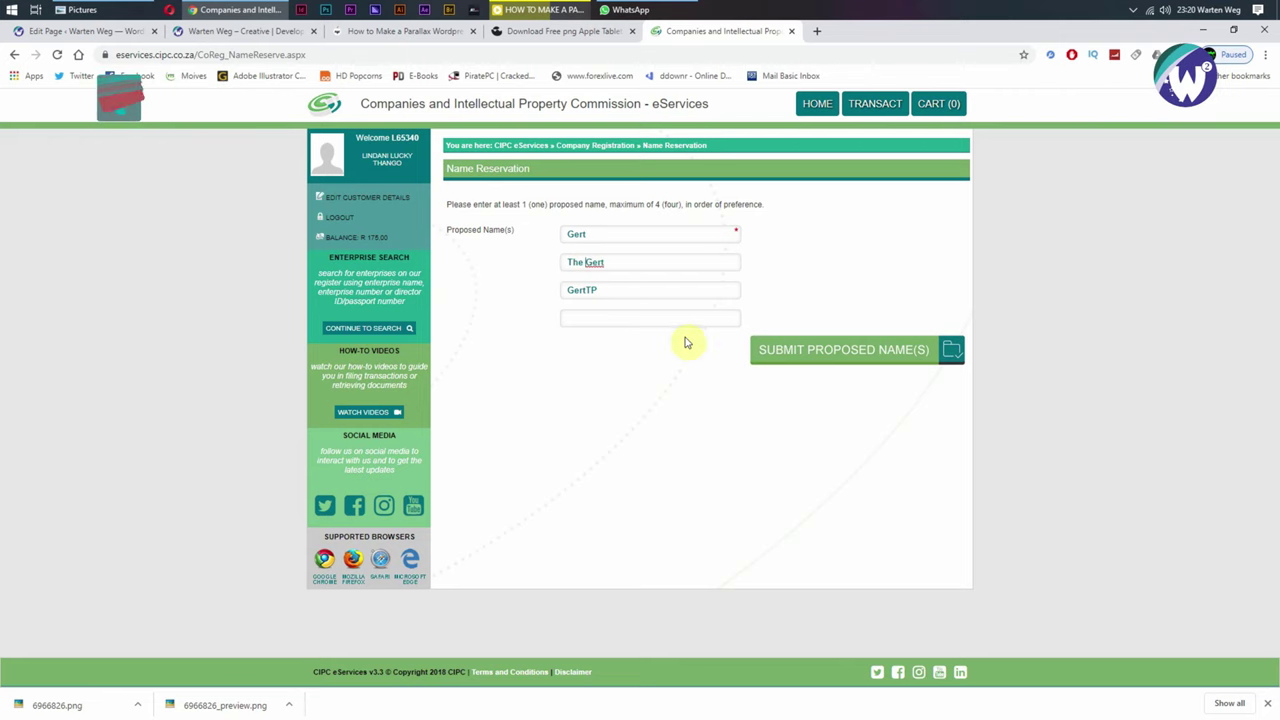
{"action": "left_click", "coordinate": [843, 349]}
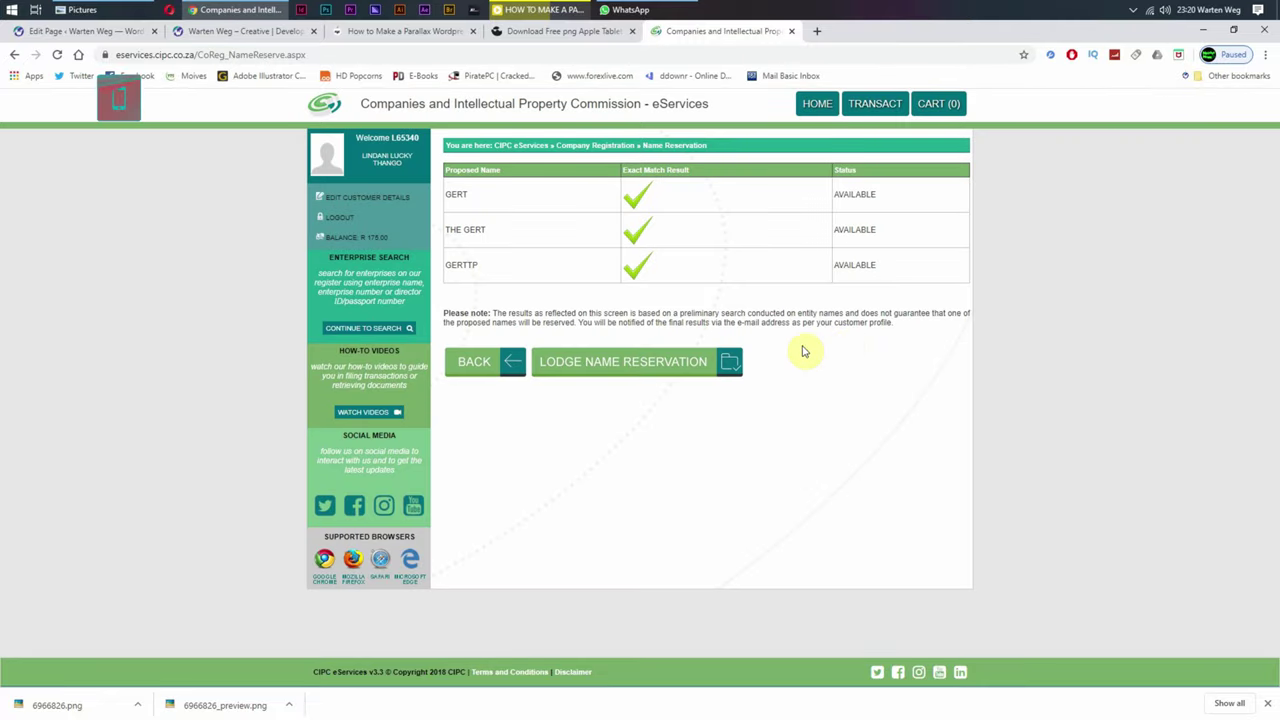
Step: Lodge the name reservation and continue to the Confirmation summary page
{"action": "left_click", "coordinate": [598, 362]}
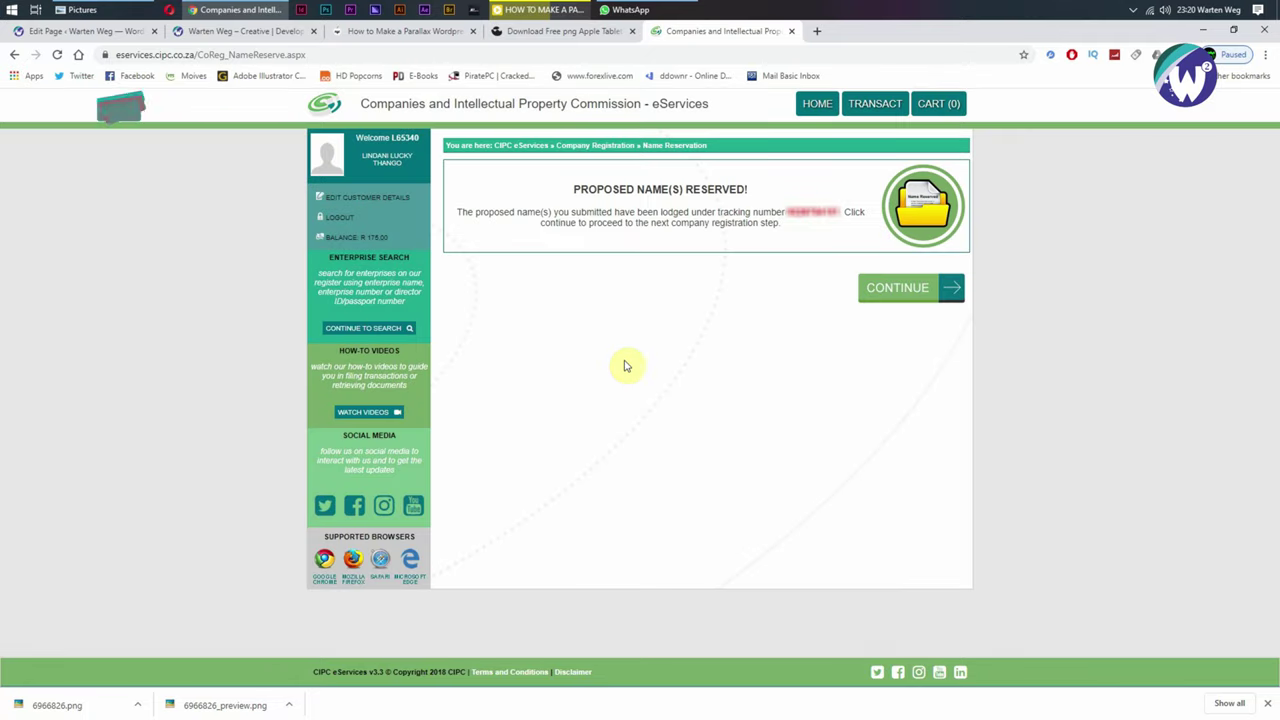
{"action": "left_click", "coordinate": [870, 303]}
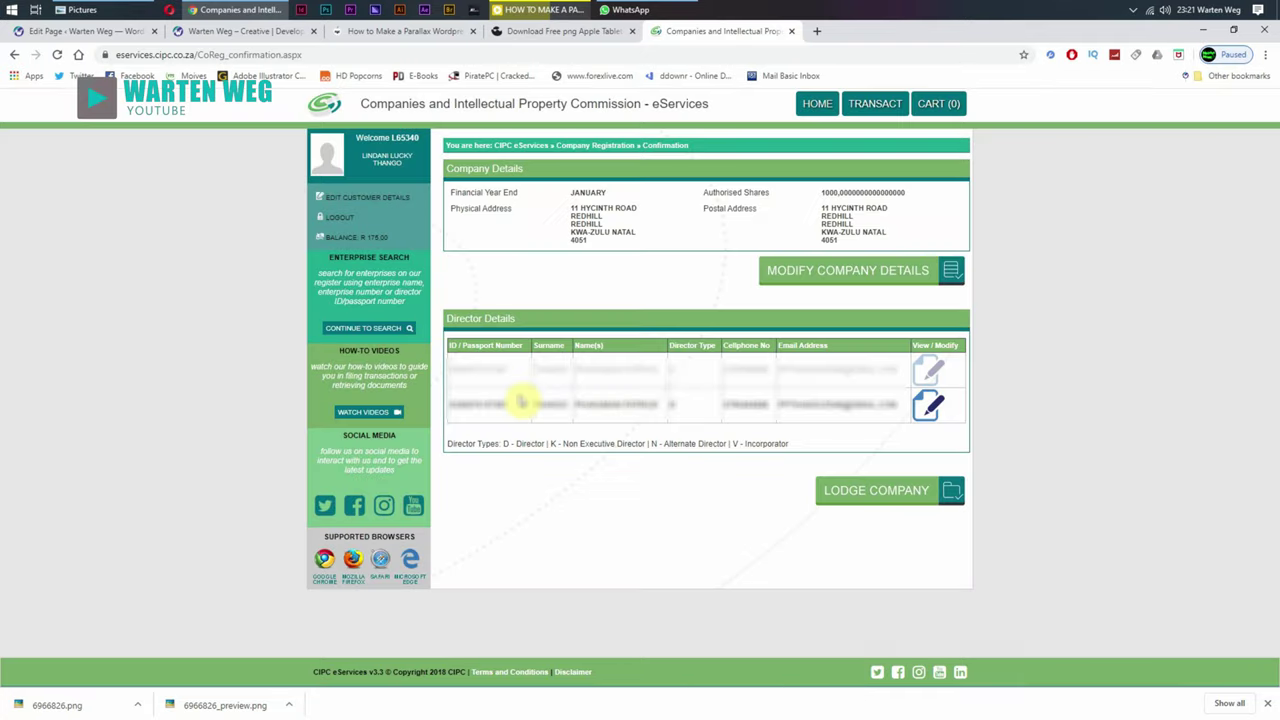
Step: Lodge the company and review the Company Registration Filed message with its tracking number
{"action": "left_click", "coordinate": [848, 490]}
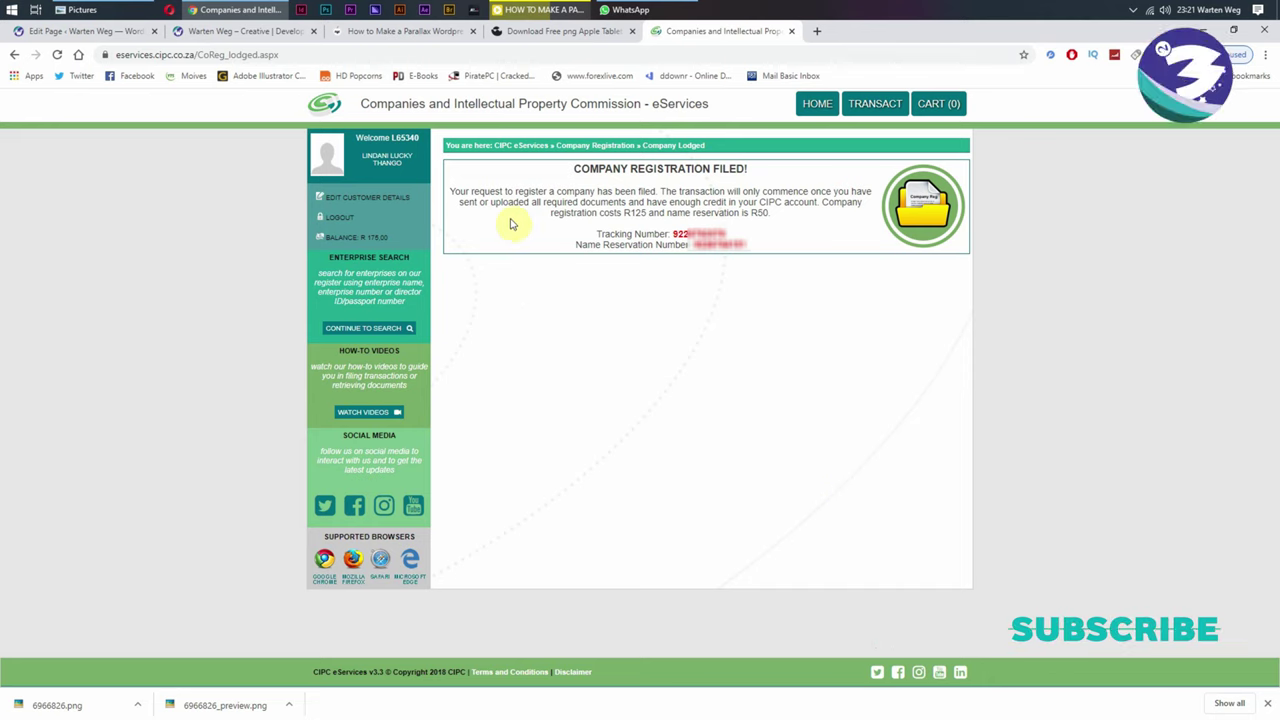
{"action": "left_click_drag", "start_coordinate": [451, 190], "coordinate": [501, 190]}
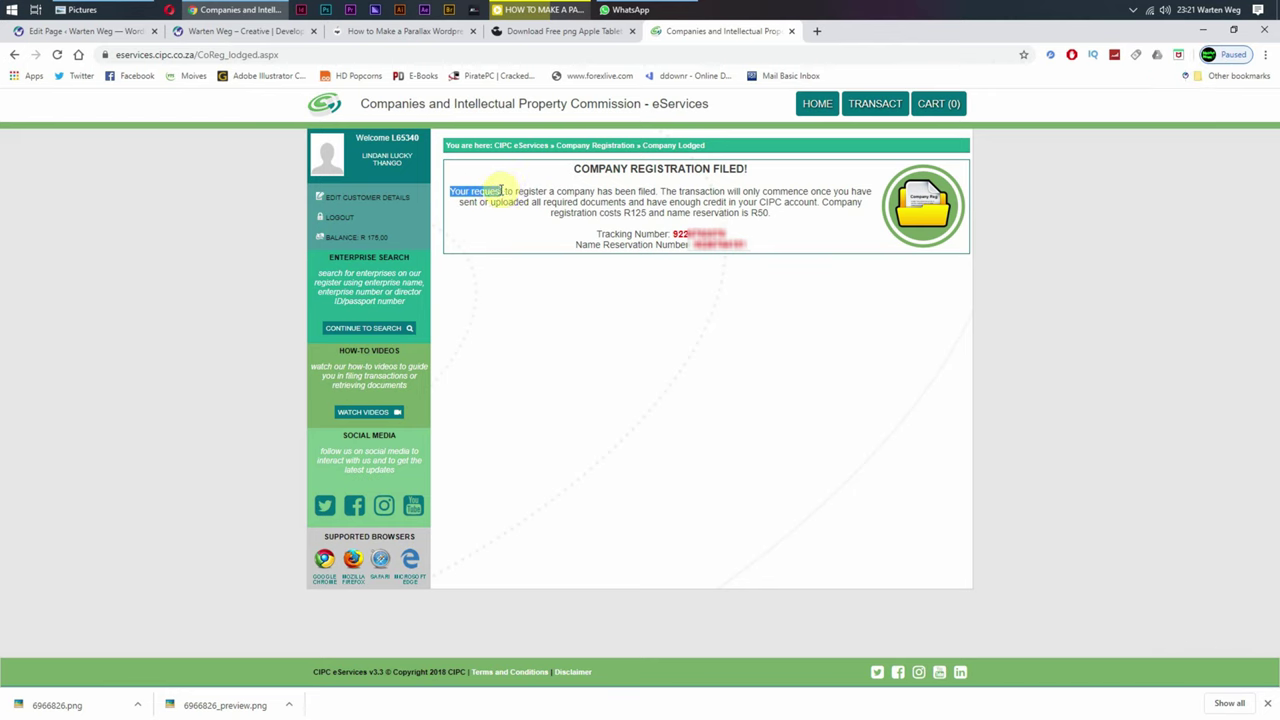